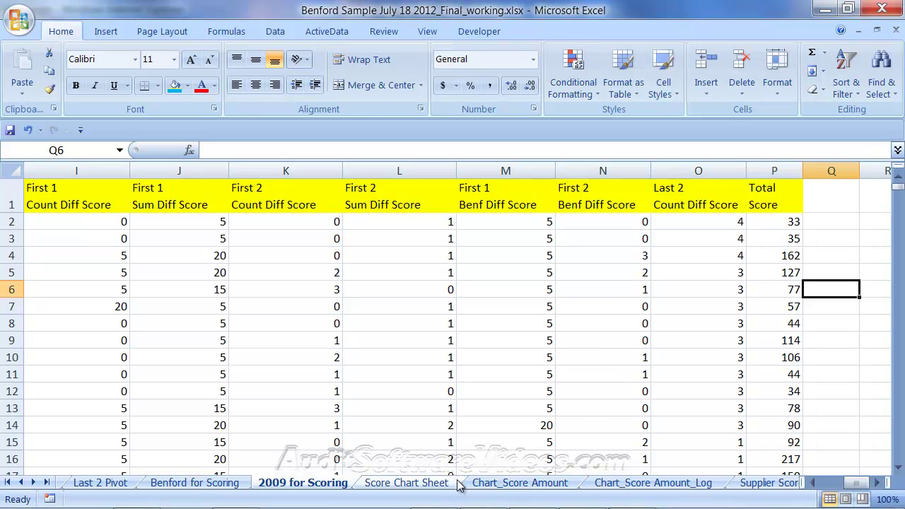
- Examine the transaction fields from Record to Amount on the 2009 for Scoring sheet
click(549, 286)
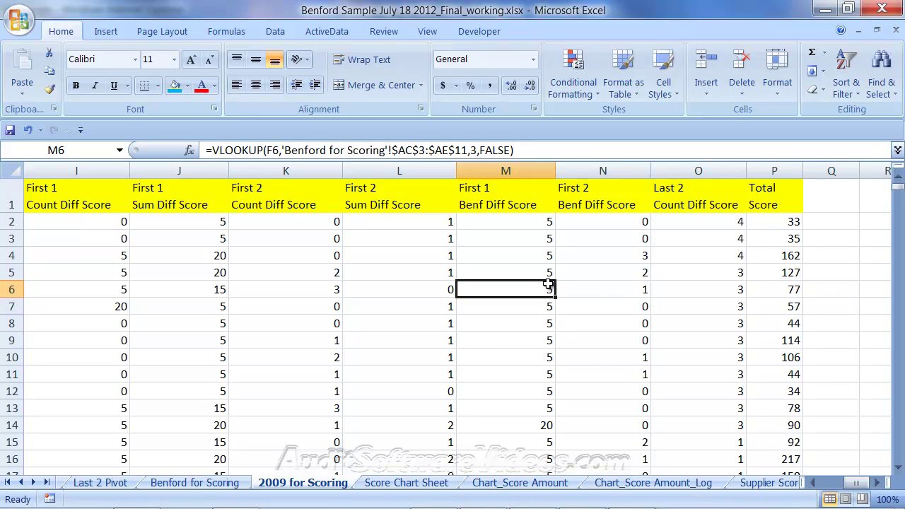
key(Left)
key(Left)
key(Left)
key(Left)
key(Left)
key(Left)
key(Left)
key(Left)
key(Left)
key(Left)
key(Left)
key(Left)
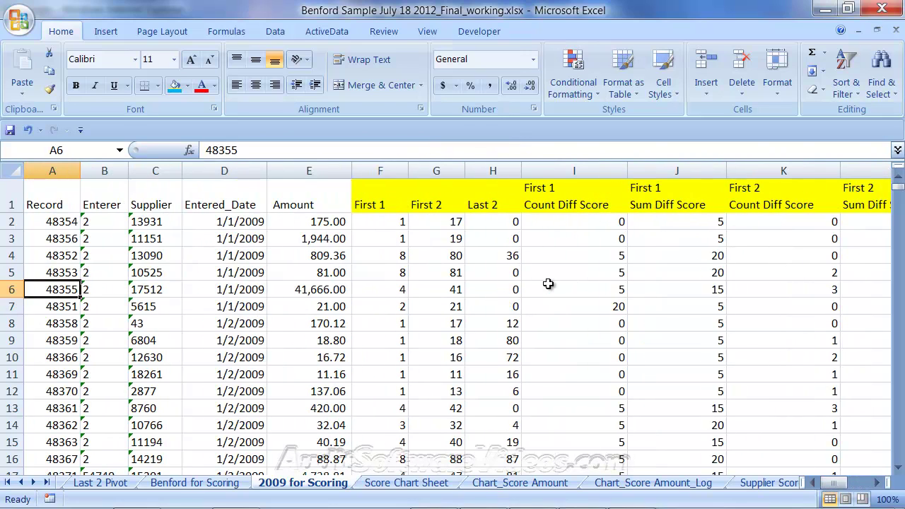
drag(53, 203, 290, 230)
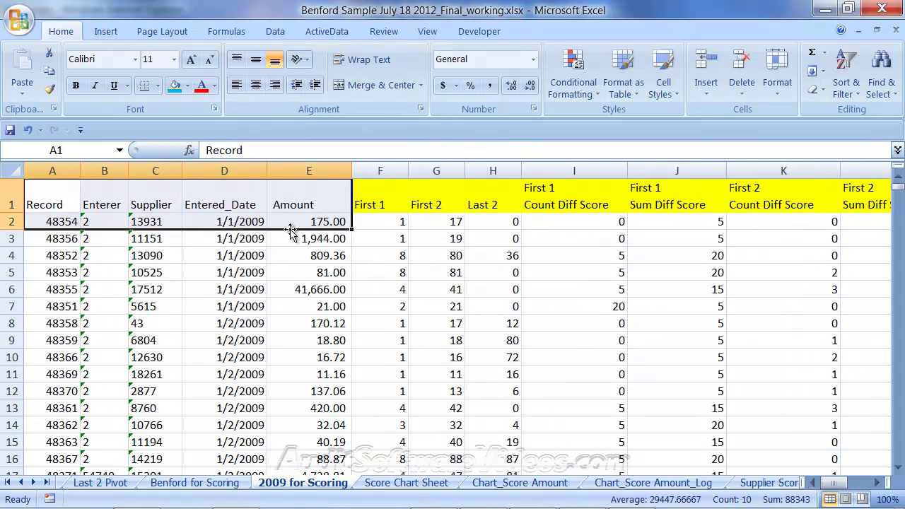
- Examine the yellow-highlighted digit and score columns through Total Score on the 2009 for Scoring sheet
click(320, 190)
key(Right)
key(Right)
key(Right)
key(Right)
key(Right)
key(Right)
key(Right)
key(Right)
key(Right)
key(Right)
key(Right)
key(Right)
key(Right)
key(Right)
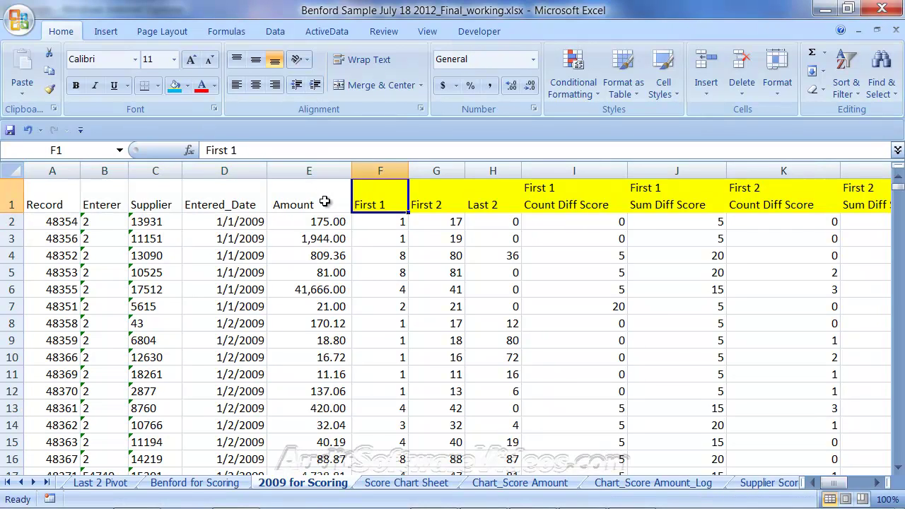
key(Left)
key(Left)
key(Left)
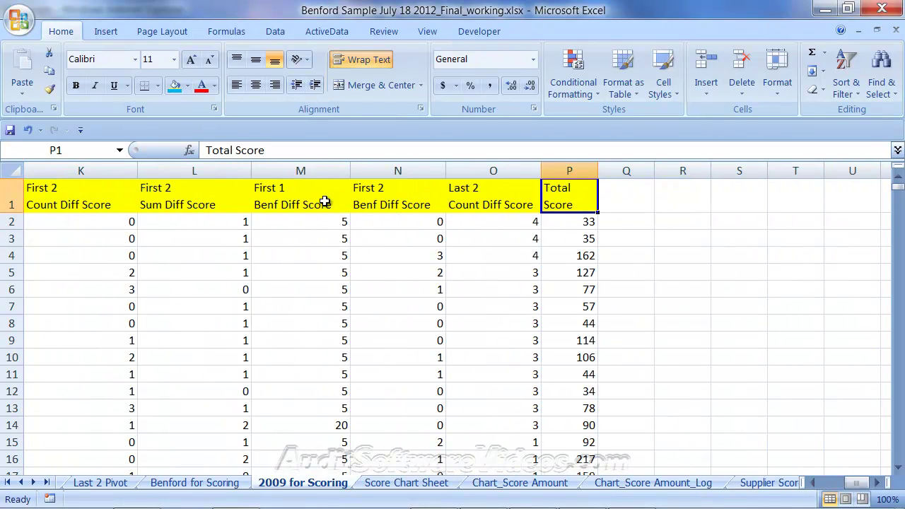
- View the Total Score column on the Score Chart Sheet
click(388, 487)
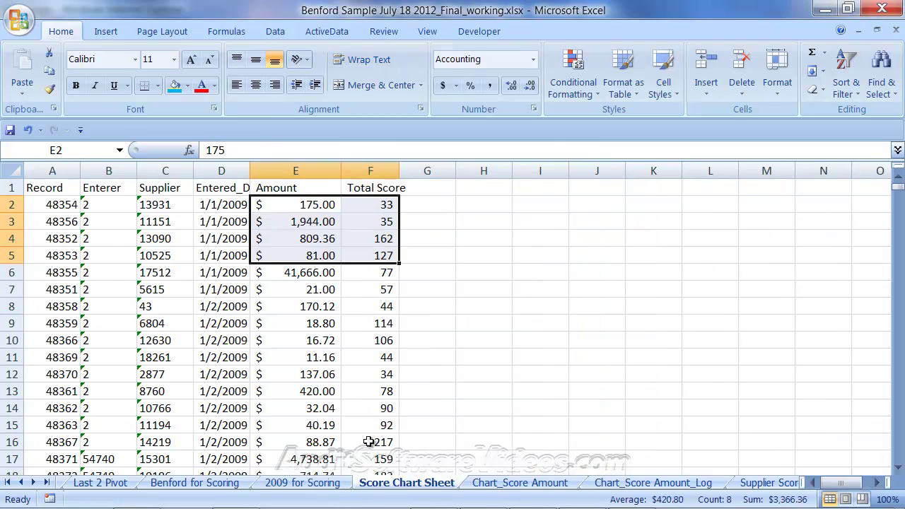
click(368, 171)
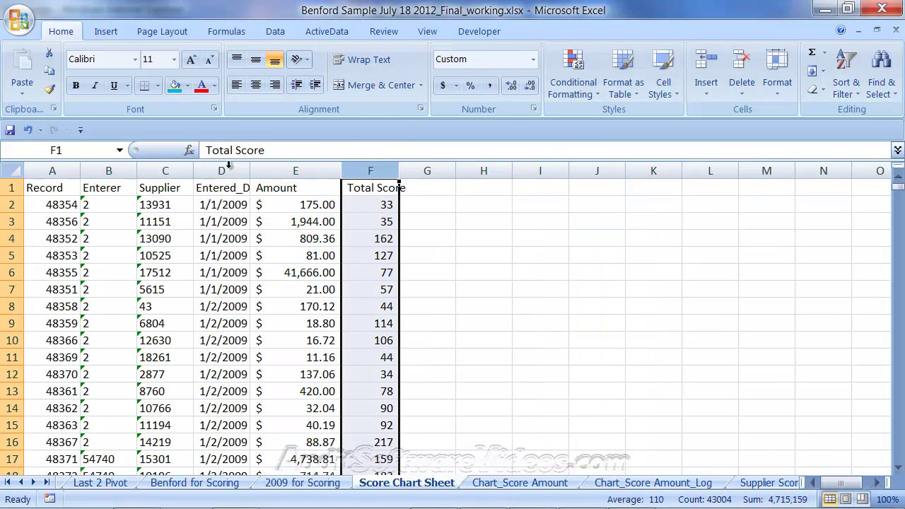
click(376, 202)
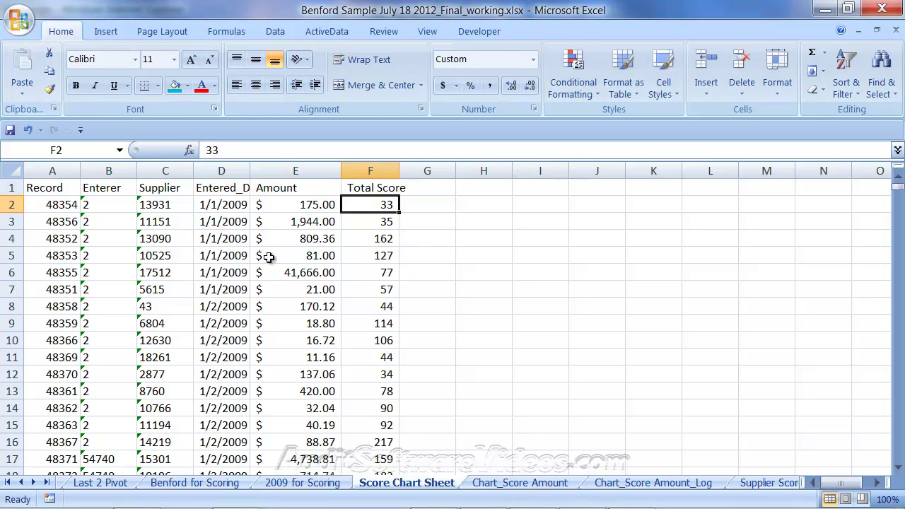
click(300, 224)
key(ctrl+c)
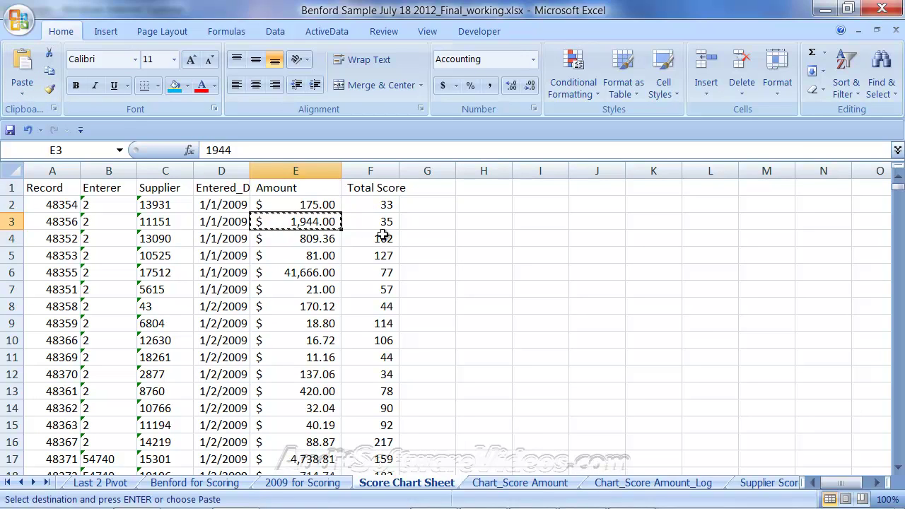
click(446, 225)
click(22, 87)
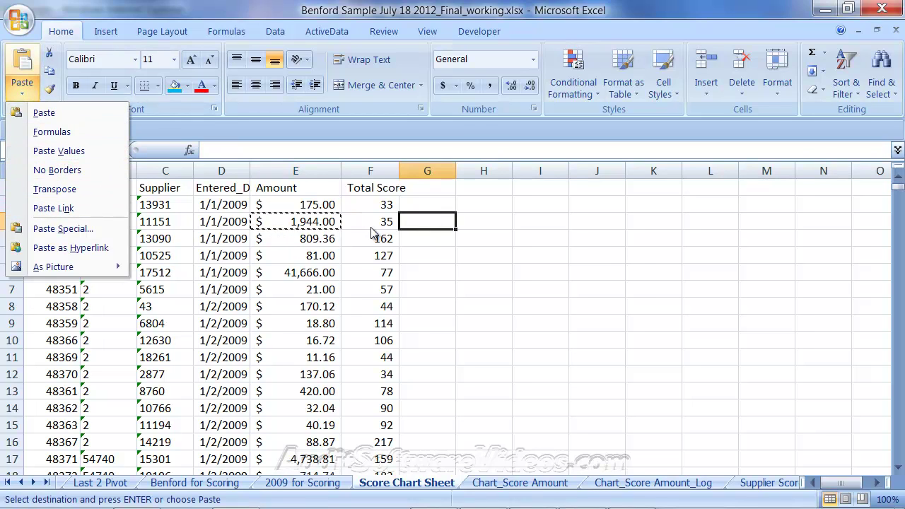
key(Escape)
key(Escape)
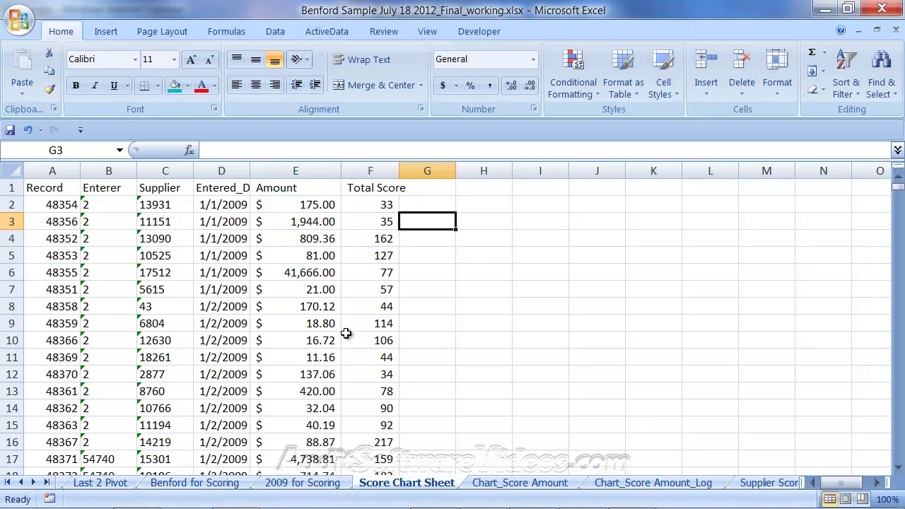
- Insert a markers-only scatter chart from the Amount and Total Score data in E2:F43004 of the Score Chart Sheet
click(314, 208)
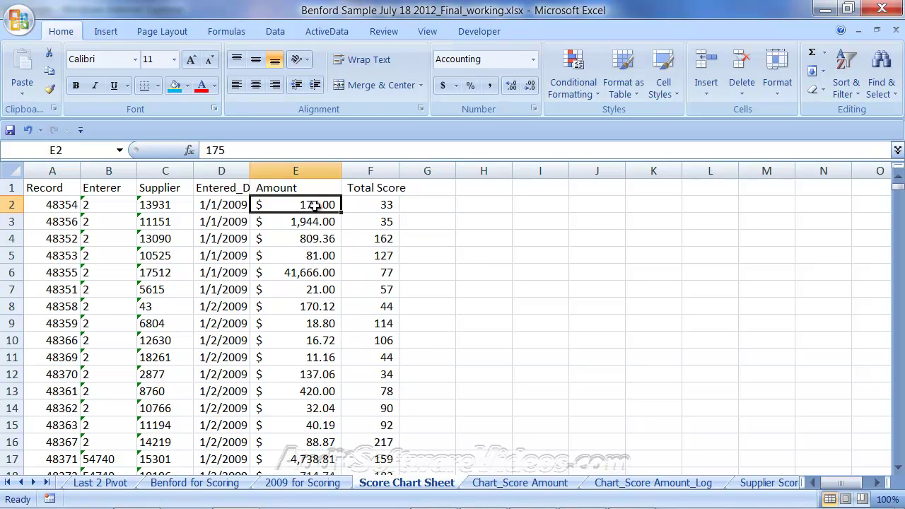
shift+click(388, 211)
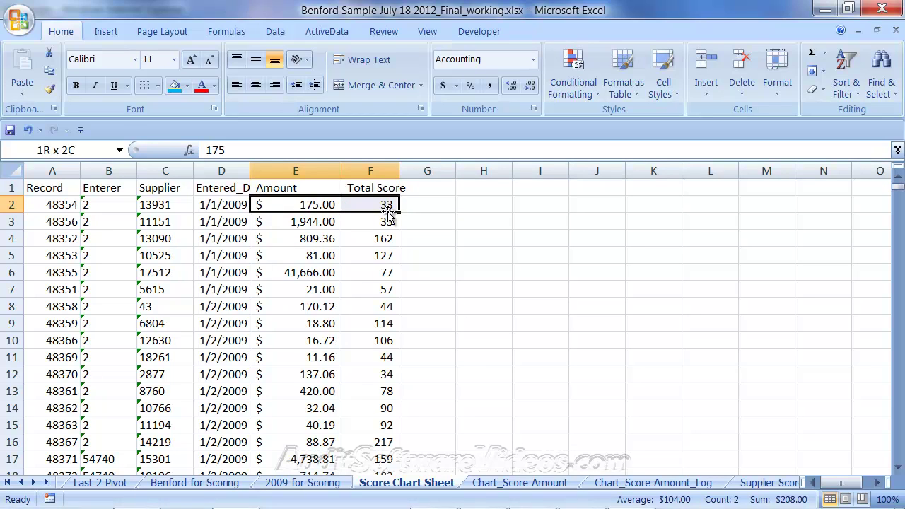
key(End)
key(shift+Down)
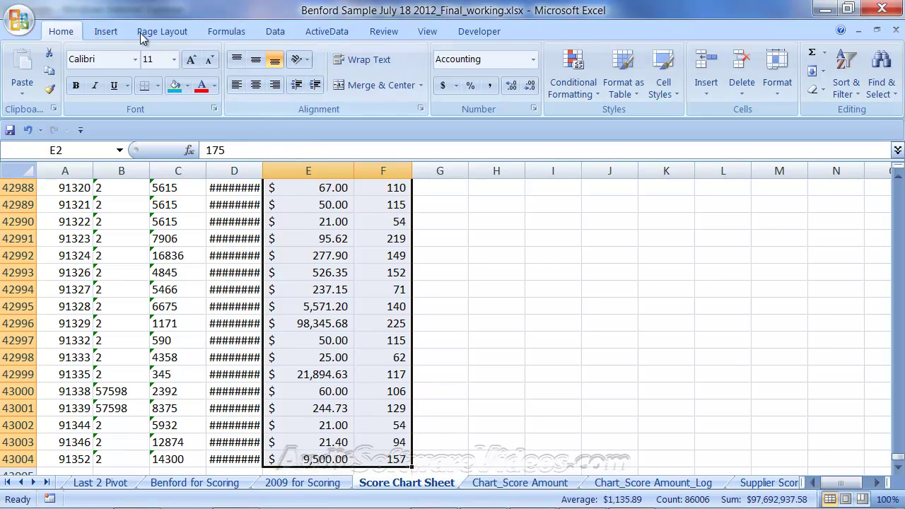
click(107, 31)
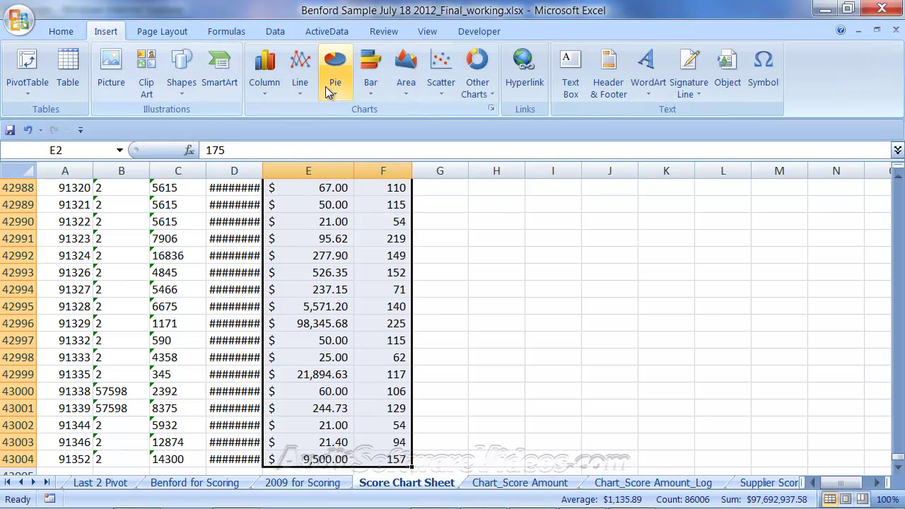
click(443, 74)
click(449, 139)
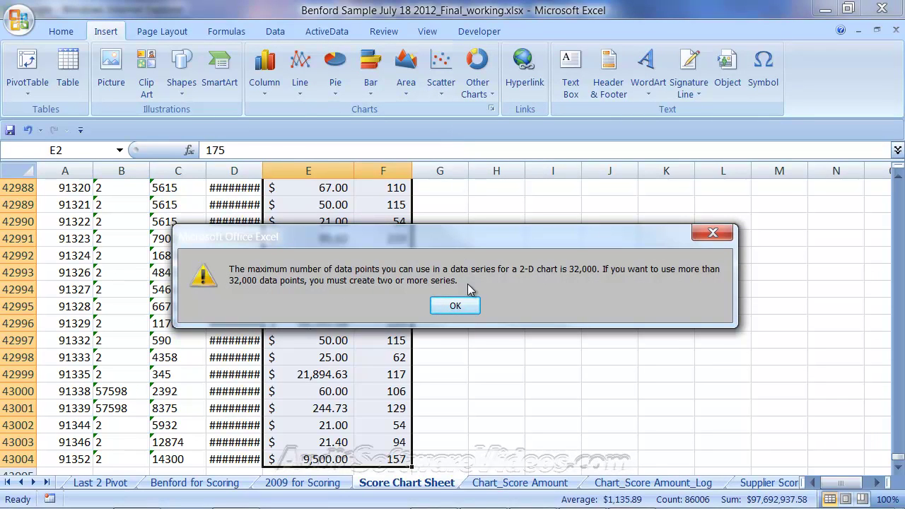
click(456, 306)
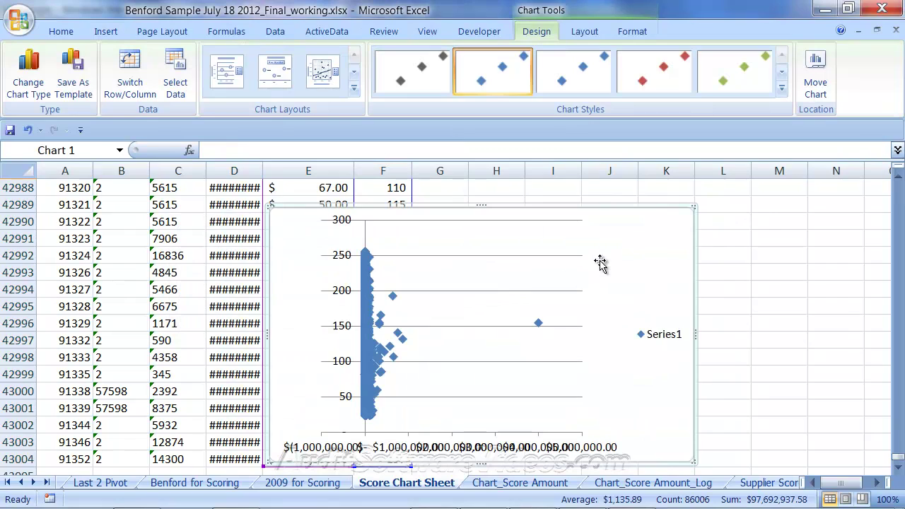
- Move the scatter chart to a new sheet named Chart1 and delete its legend
drag(543, 221, 632, 205)
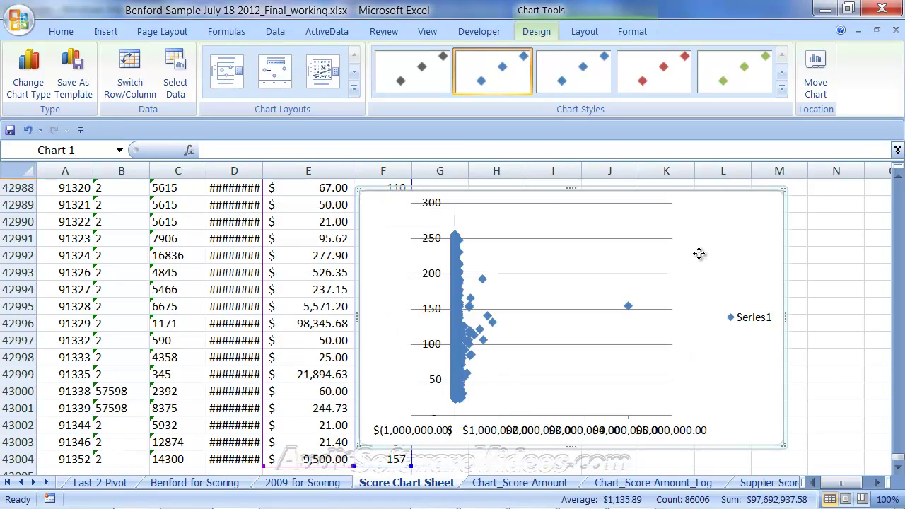
right_click(700, 254)
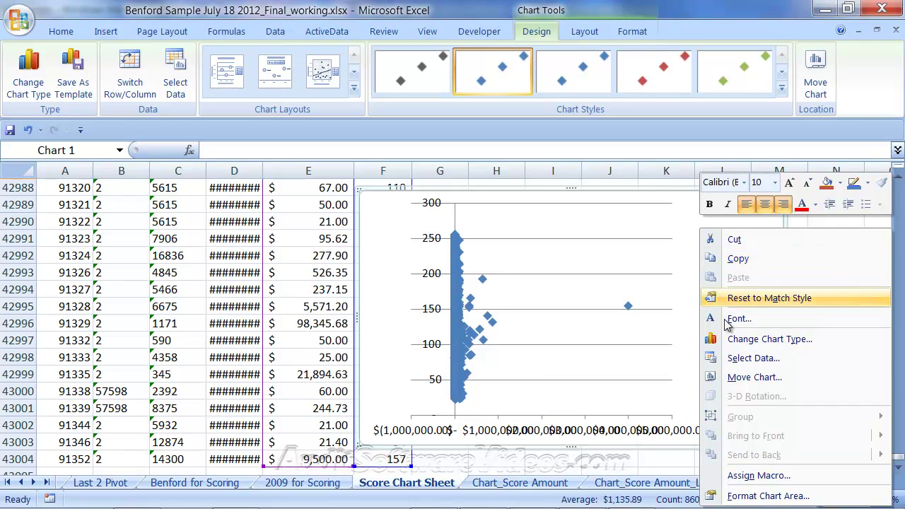
click(735, 376)
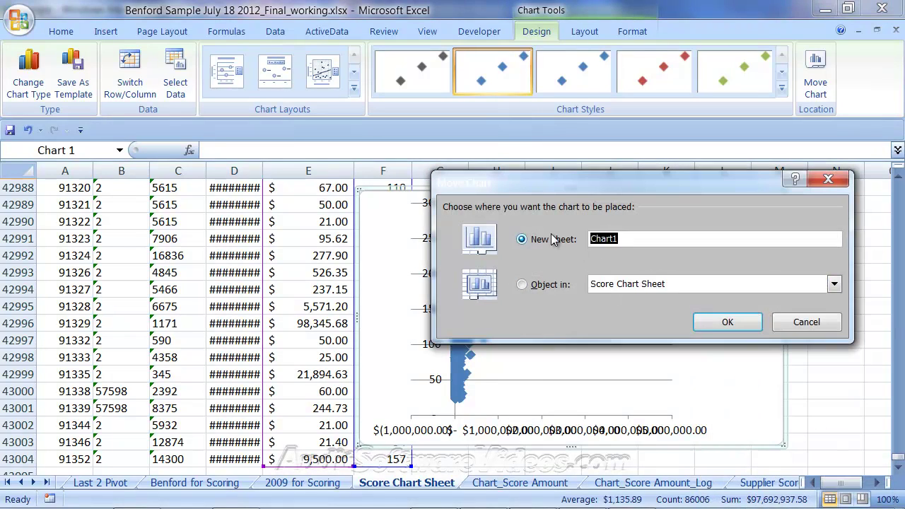
click(714, 322)
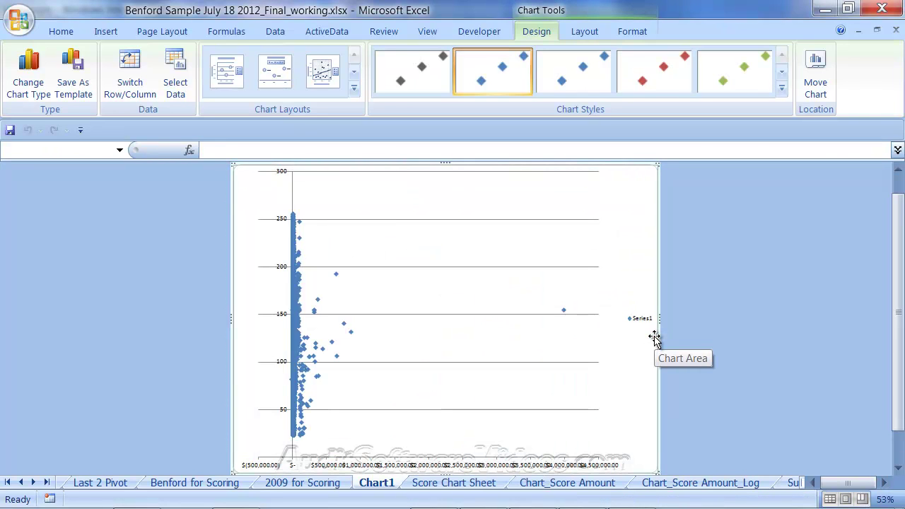
click(640, 320)
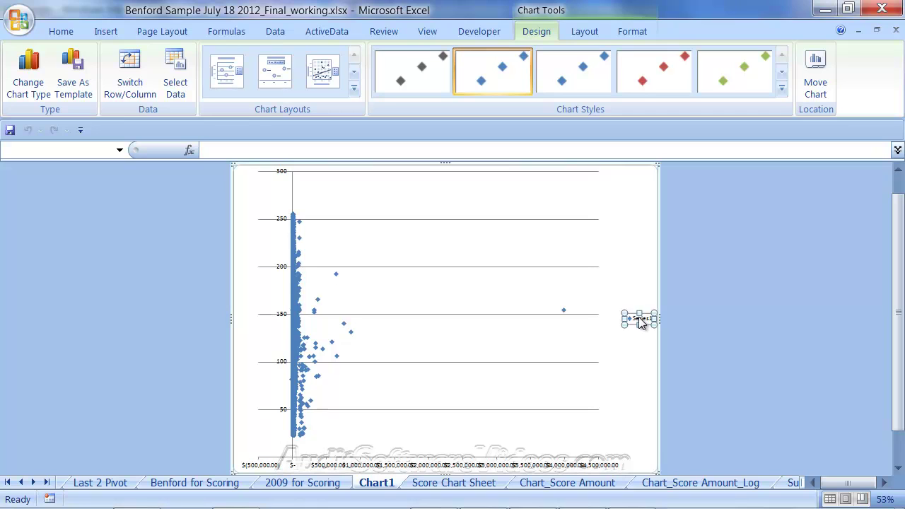
click(475, 304)
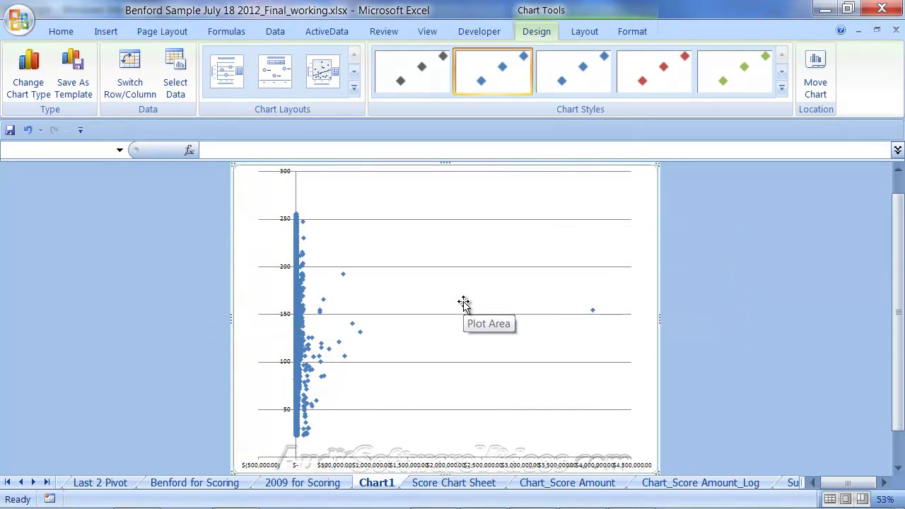
- Open the scatter chart's data source settings and select Series1
right_click(379, 325)
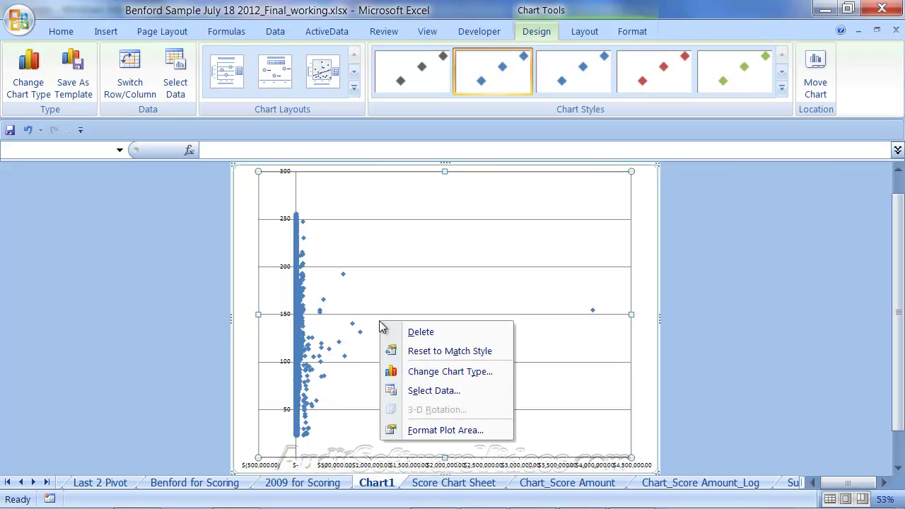
click(416, 390)
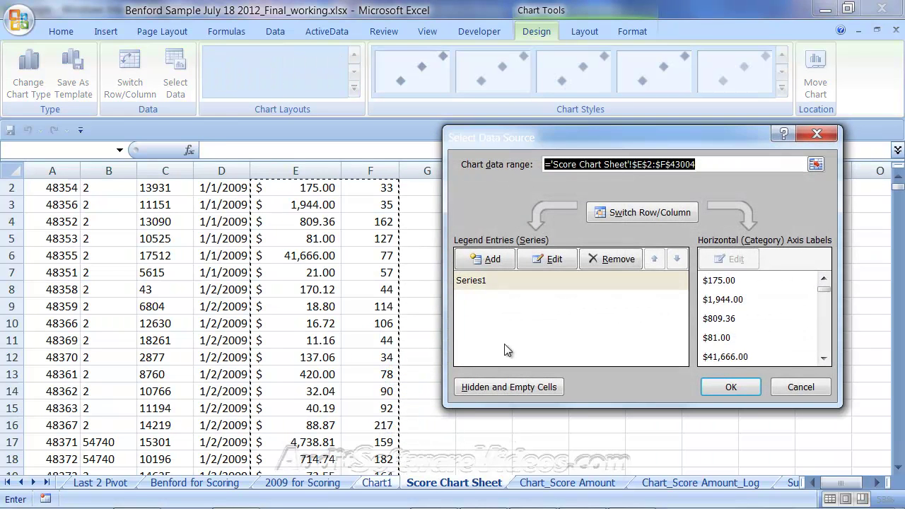
click(502, 278)
click(547, 260)
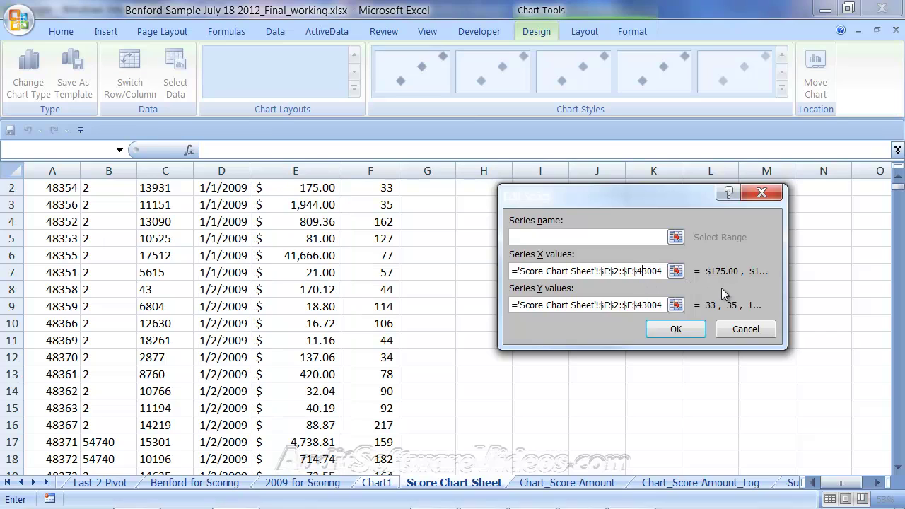
text(+)
key(Down)
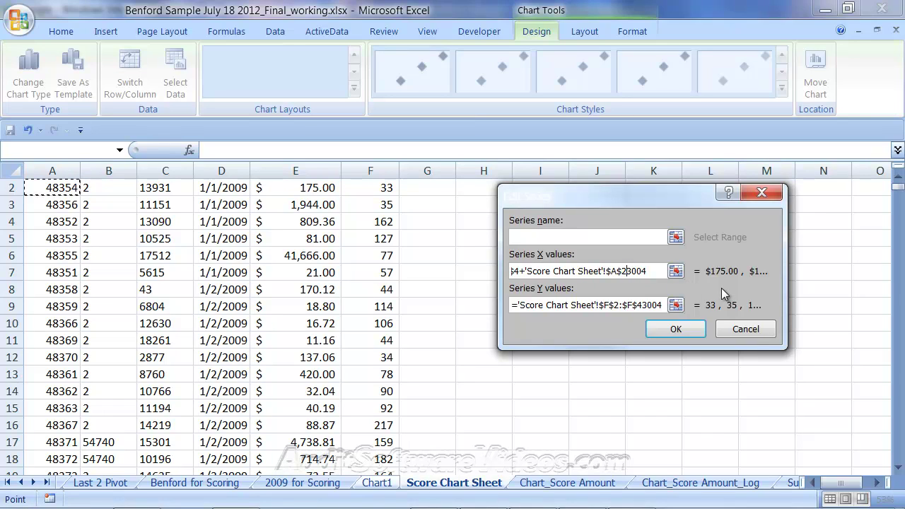
click(748, 333)
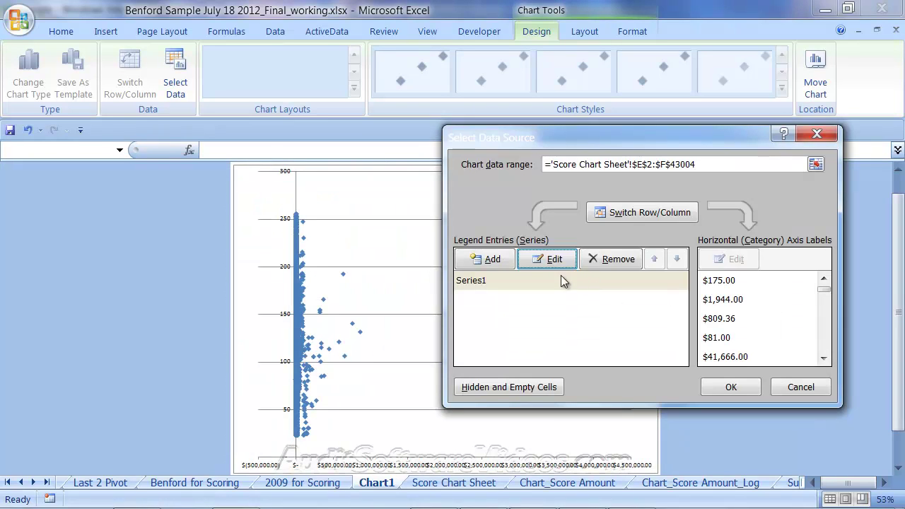
- Set the X values of Series1 to ='Score Chart Sheet'!$E$2:$E$31000
click(529, 258)
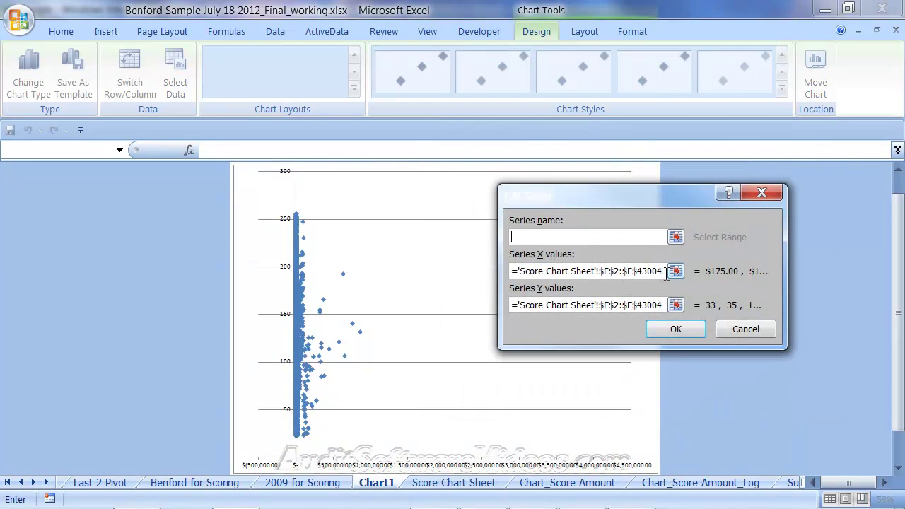
click(666, 271)
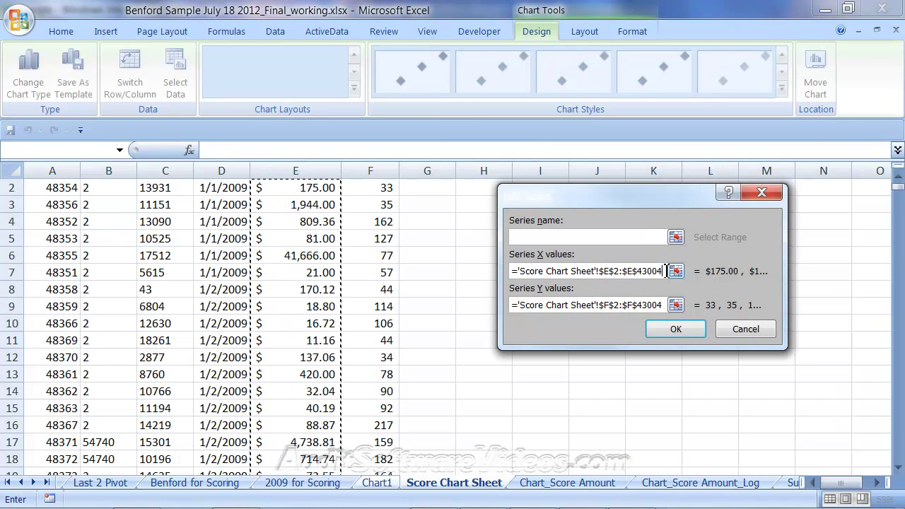
drag(657, 271, 537, 263)
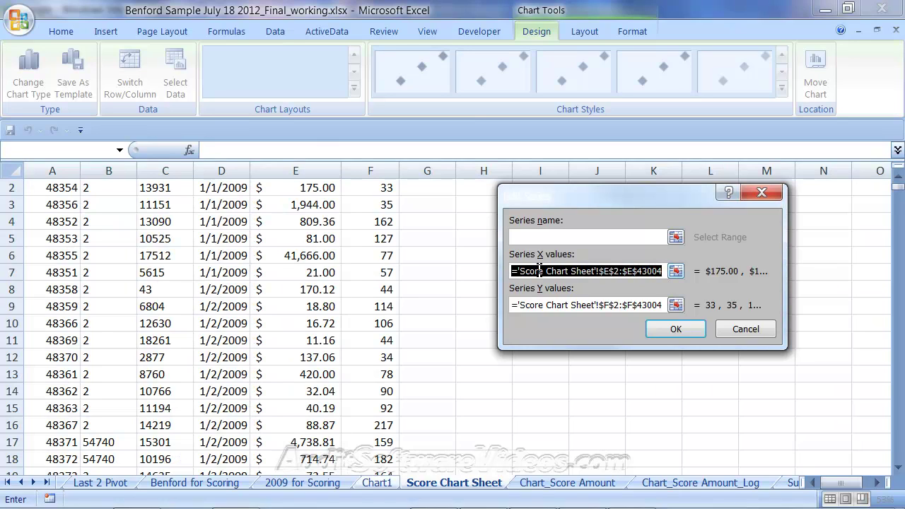
right_click(539, 270)
click(562, 301)
click(640, 271)
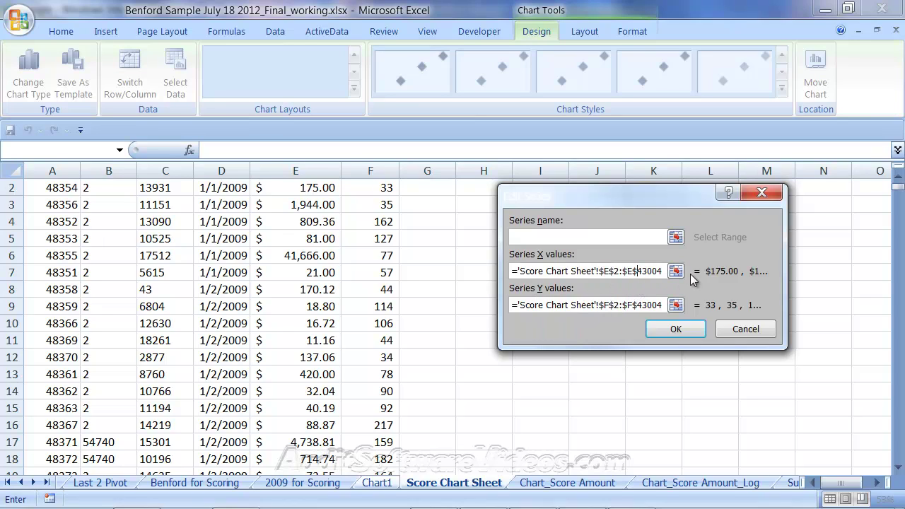
key(Delete)
key(Delete)
text(31)
key(End)
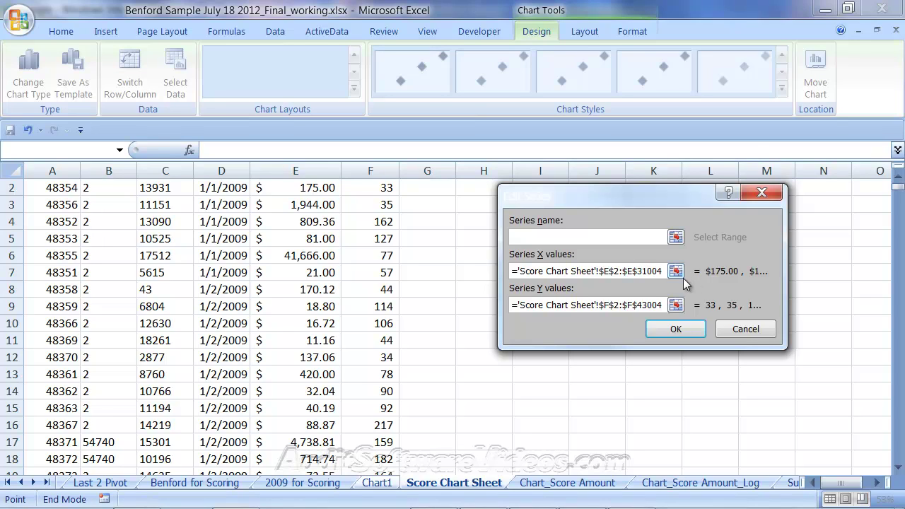
click(665, 271)
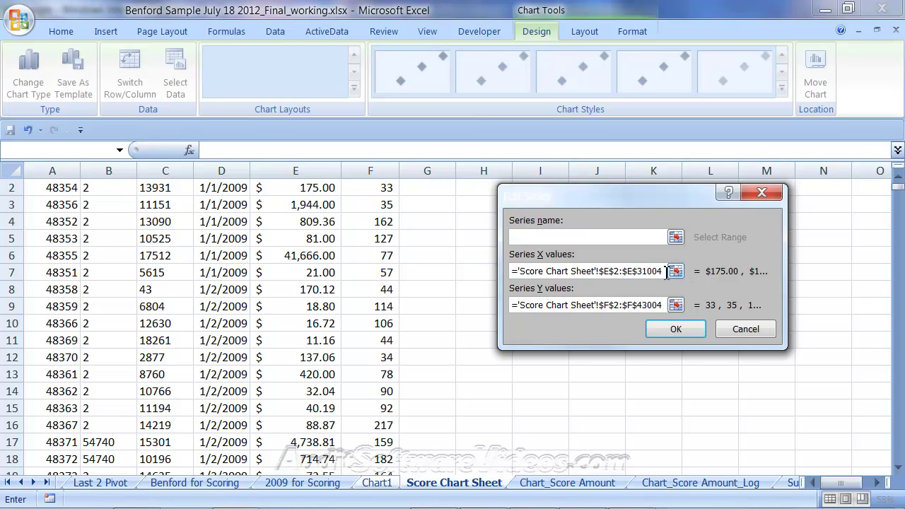
text(01)
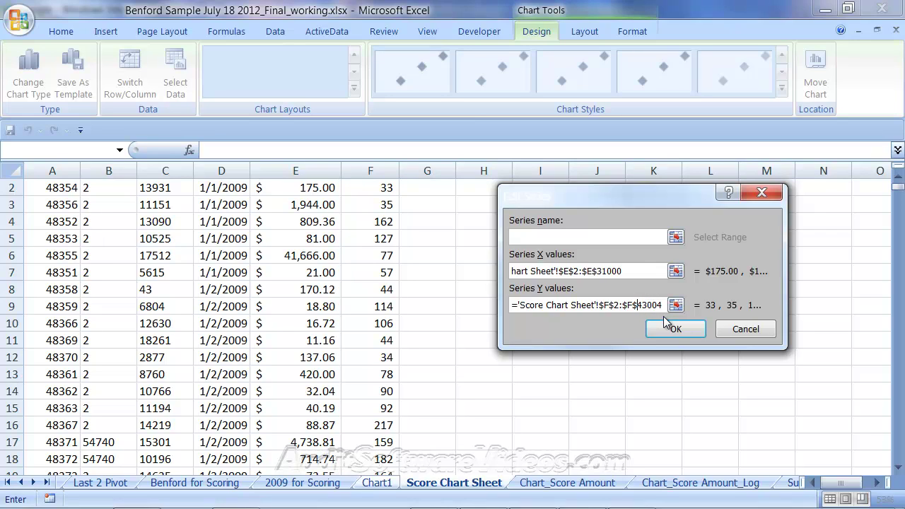
text(+)
key(Down)
key(Down)
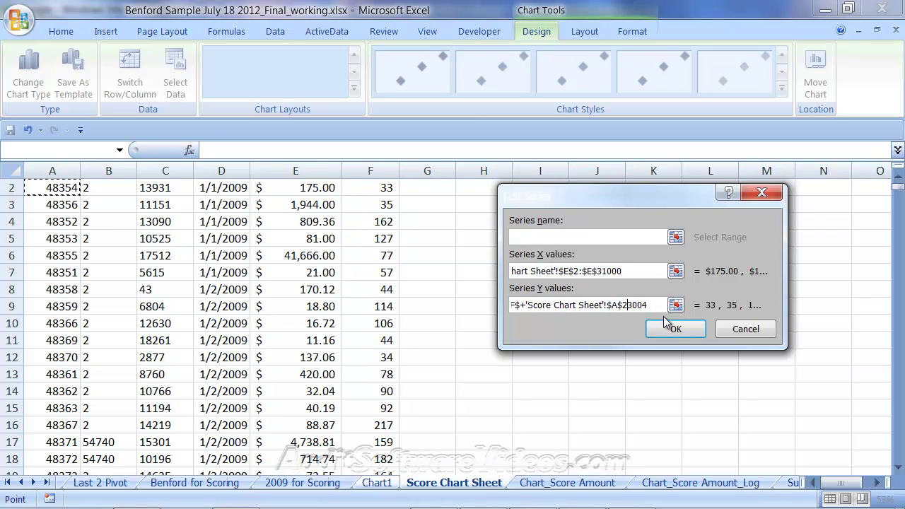
click(618, 308)
drag(623, 307, 655, 306)
key(BackSpace)
key(BackSpace)
drag(647, 306, 481, 306)
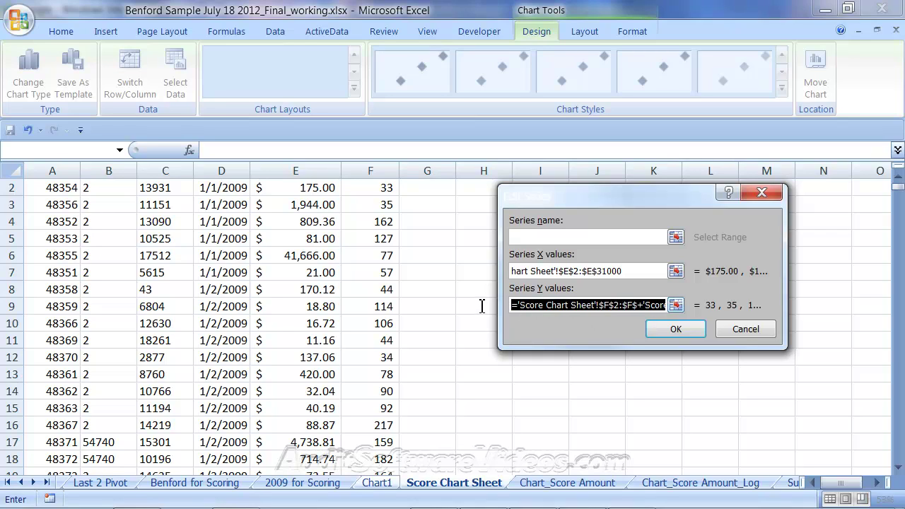
- Clear the garbled Y values reference of Series1
key(End)
shift+click(553, 313)
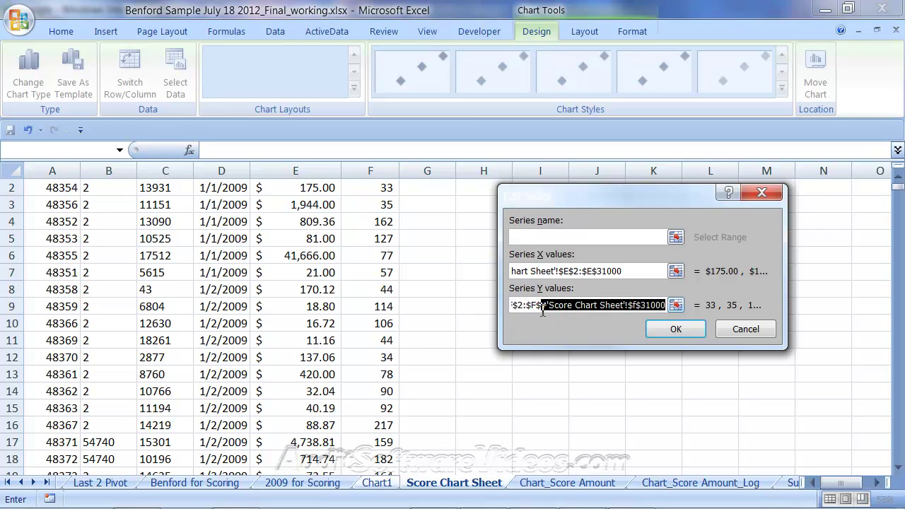
key(BackSpace)
key(BackSpace)
key(BackSpace)
key(BackSpace)
key(BackSpace)
key(BackSpace)
key(BackSpace)
key(BackSpace)
key(BackSpace)
key(BackSpace)
key(BackSpace)
key(BackSpace)
key(BackSpace)
key(BackSpace)
key(BackSpace)
key(BackSpace)
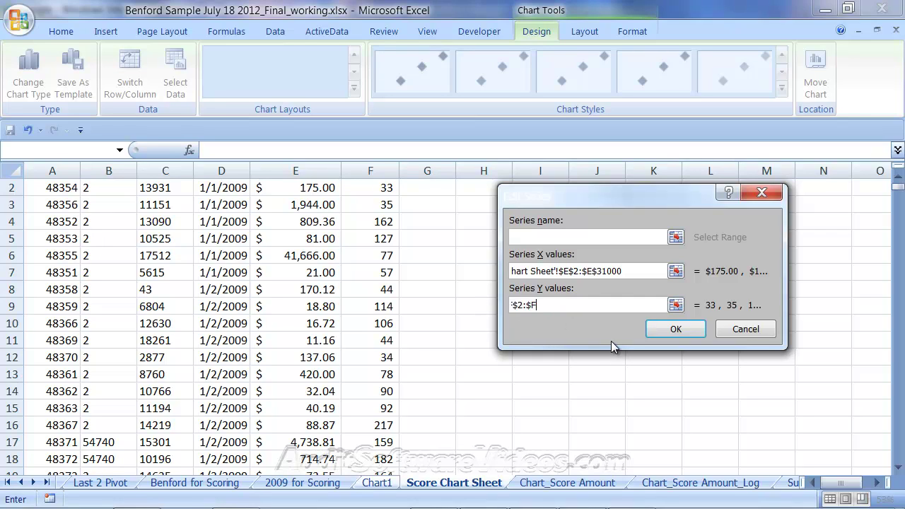
key(BackSpace)
key(BackSpace)
key(BackSpace)
key(BackSpace)
key(BackSpace)
key(BackSpace)
key(BackSpace)
key(BackSpace)
key(BackSpace)
key(BackSpace)
key(BackSpace)
key(BackSpace)
key(BackSpace)
key(BackSpace)
- Set the Y values of Series1 to ='Score Chart Sheet'!$F$2:$F$31000 and apply the data source changes
click(676, 304)
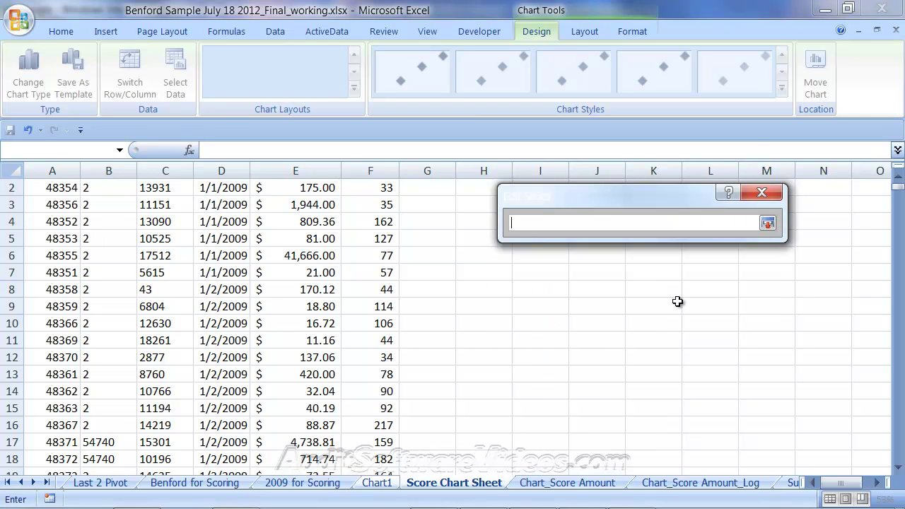
drag(898, 192, 897, 184)
click(395, 207)
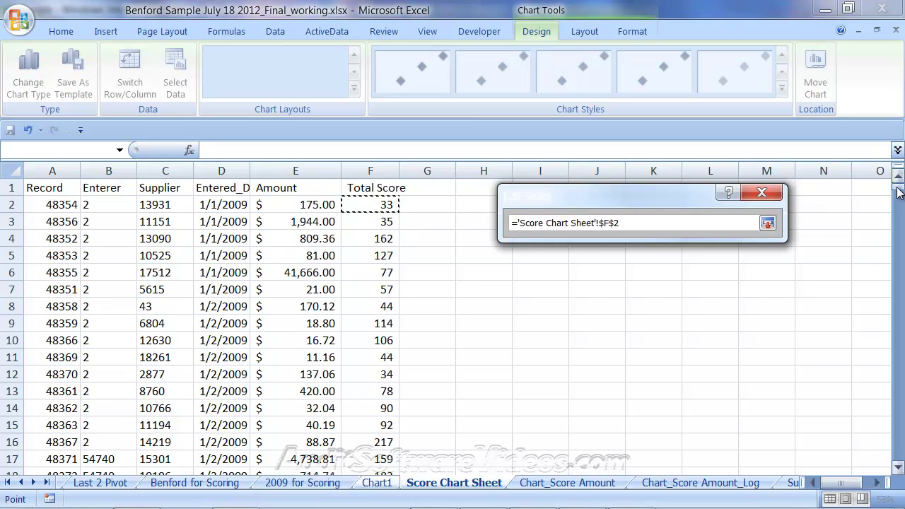
drag(898, 187, 901, 382)
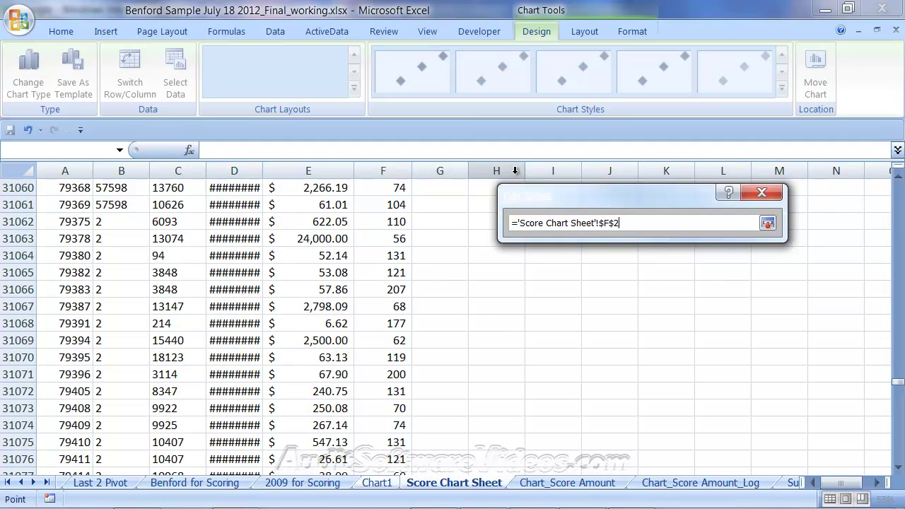
scroll(431, 235, up, 11)
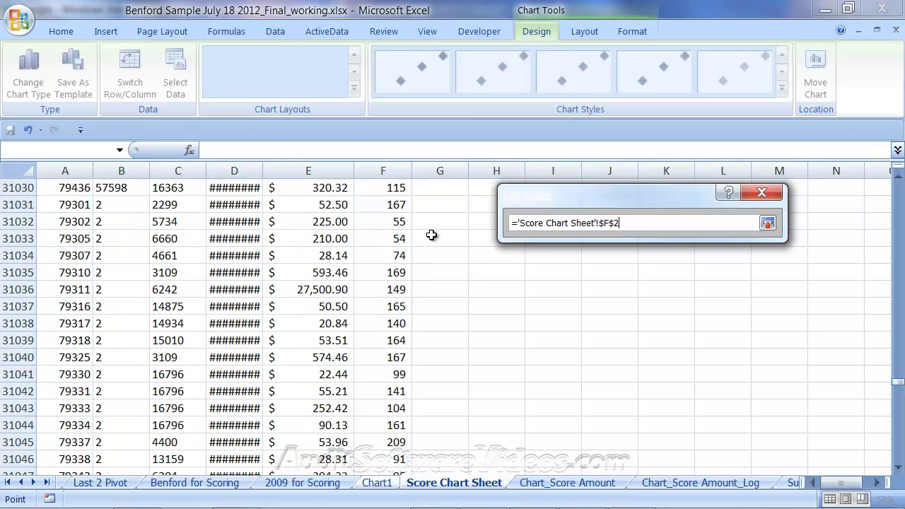
scroll(431, 235, up, 6)
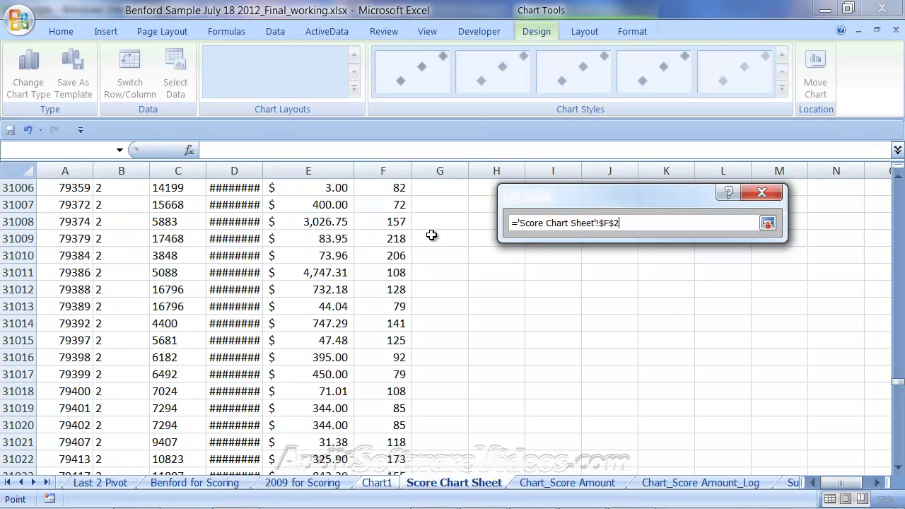
scroll(431, 234, up, 2)
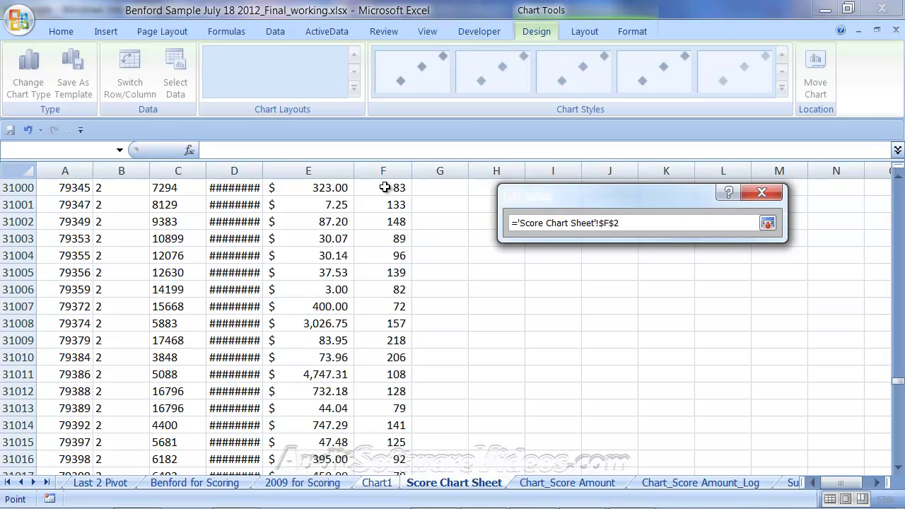
shift+click(384, 188)
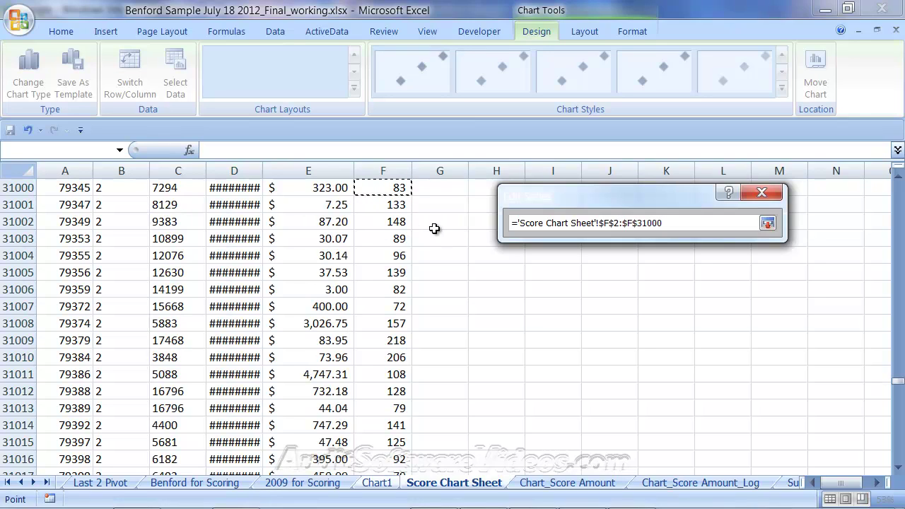
key(Return)
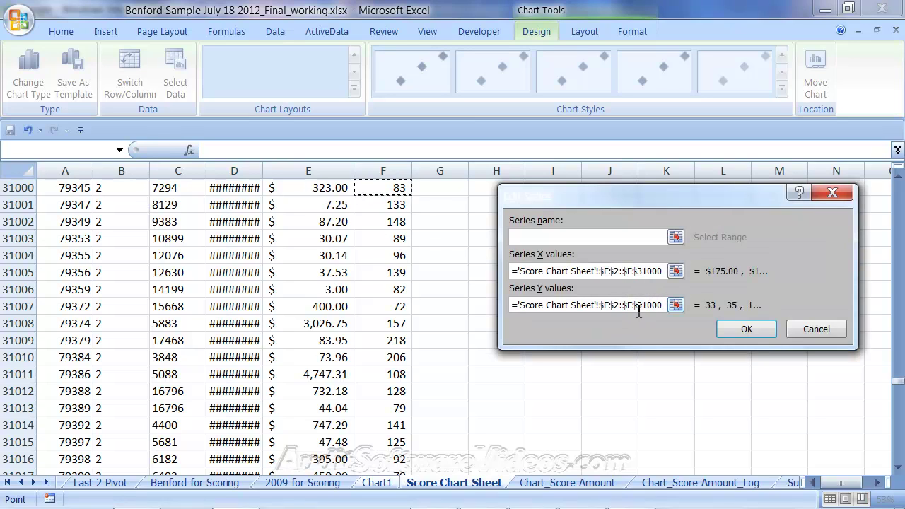
click(747, 328)
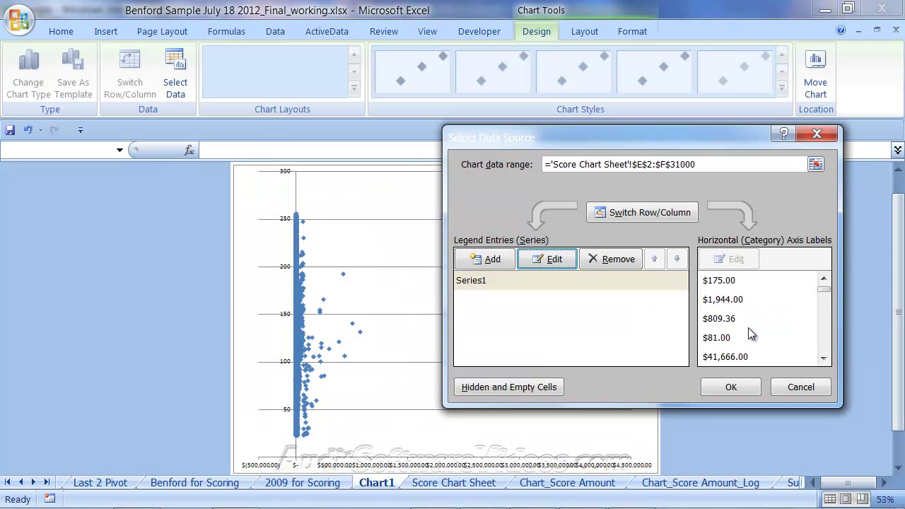
click(735, 385)
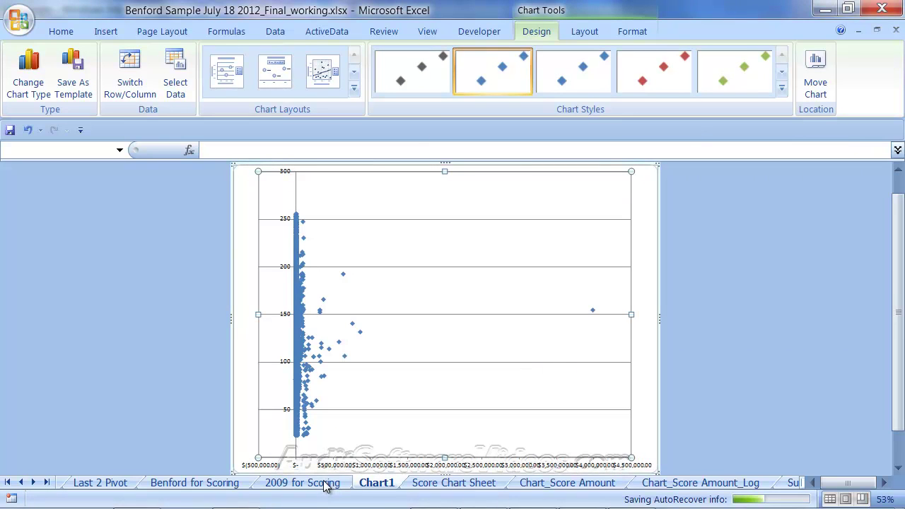
click(423, 486)
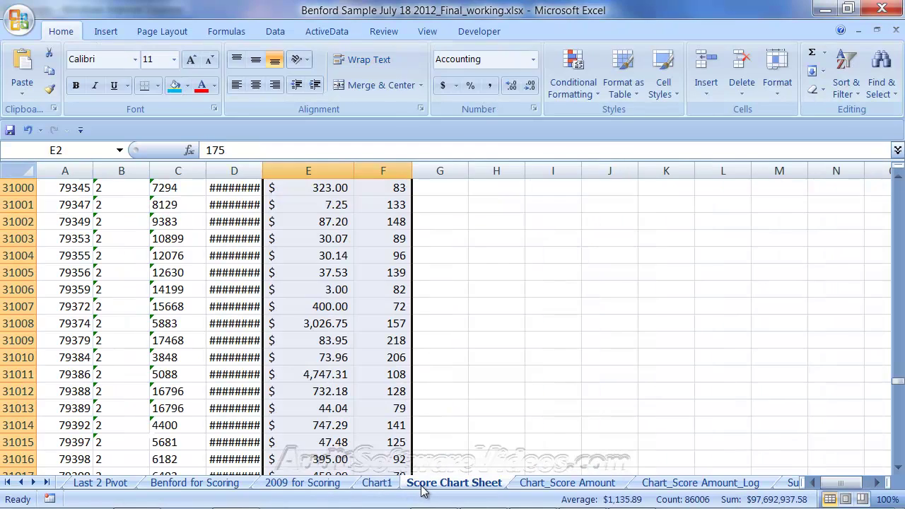
click(377, 487)
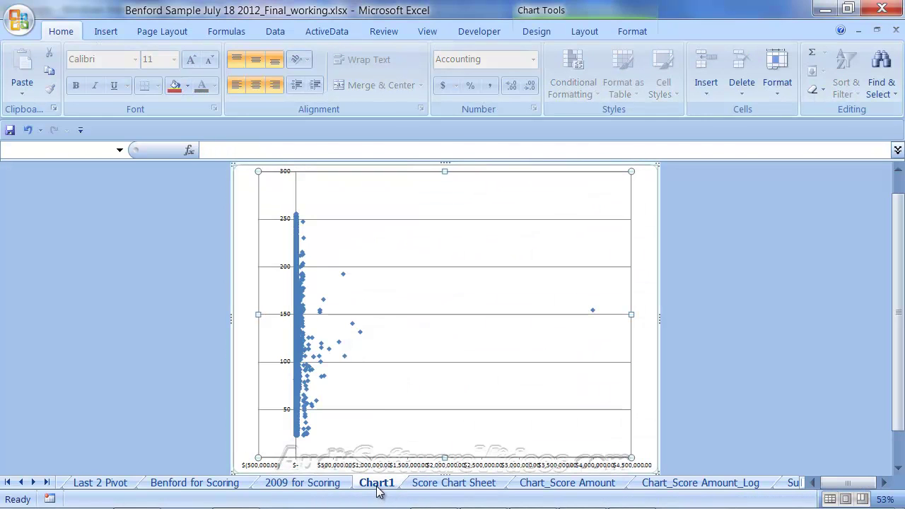
- Add a second series to the Chart1 scatter chart with X values ='Score Chart Sheet'!$E$31001:$E$43004
right_click(377, 307)
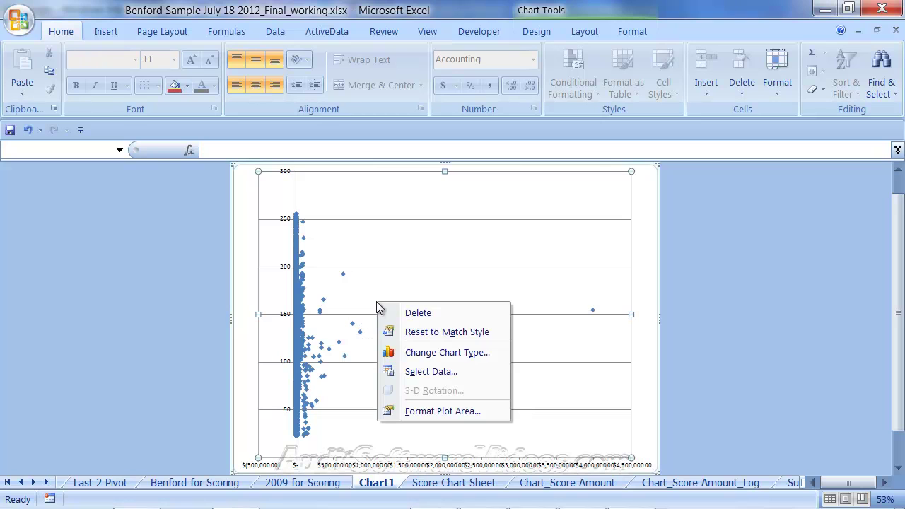
click(406, 371)
click(485, 260)
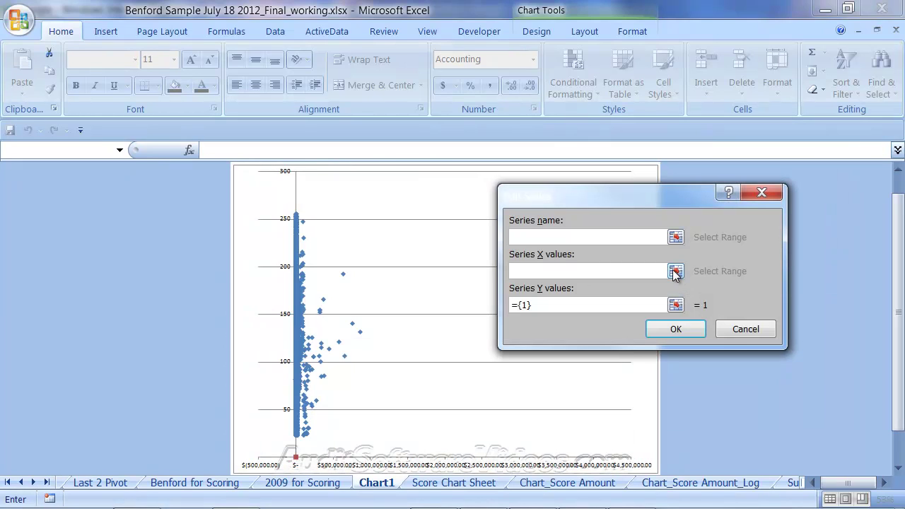
click(675, 272)
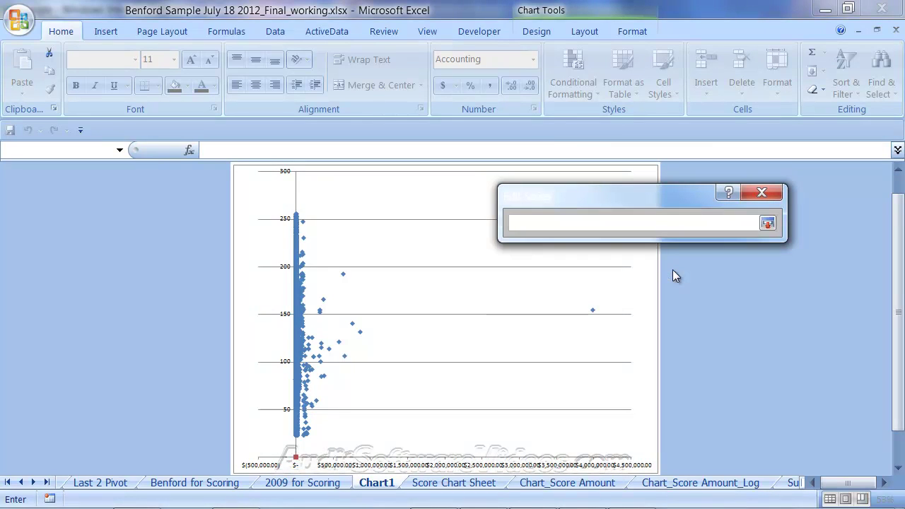
right_click(598, 224)
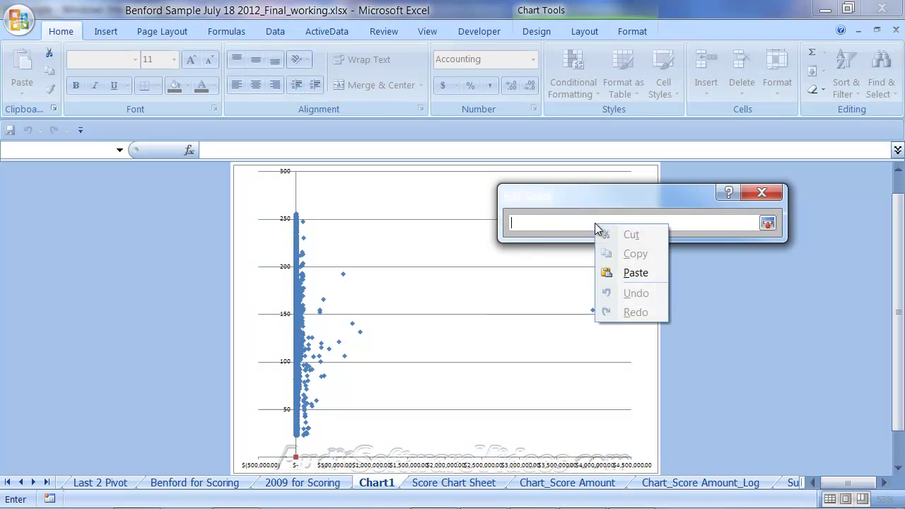
click(613, 269)
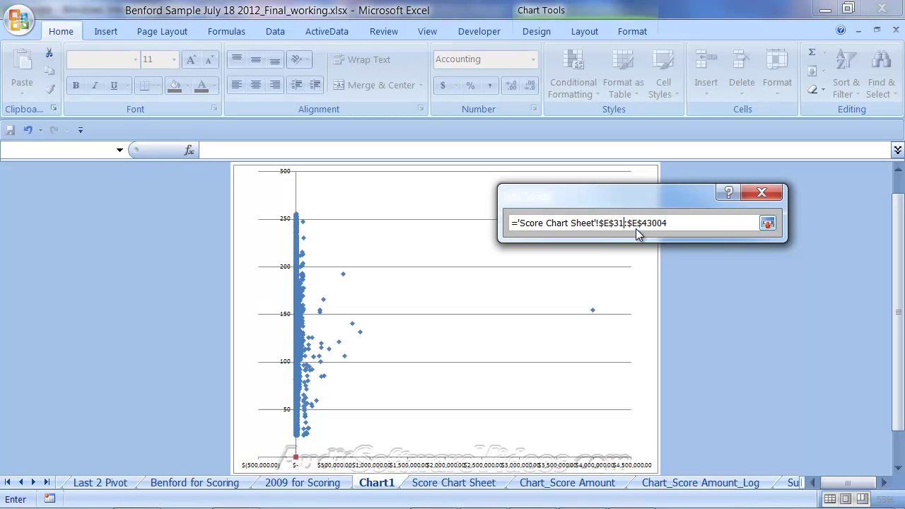
text(001)
key(Return)
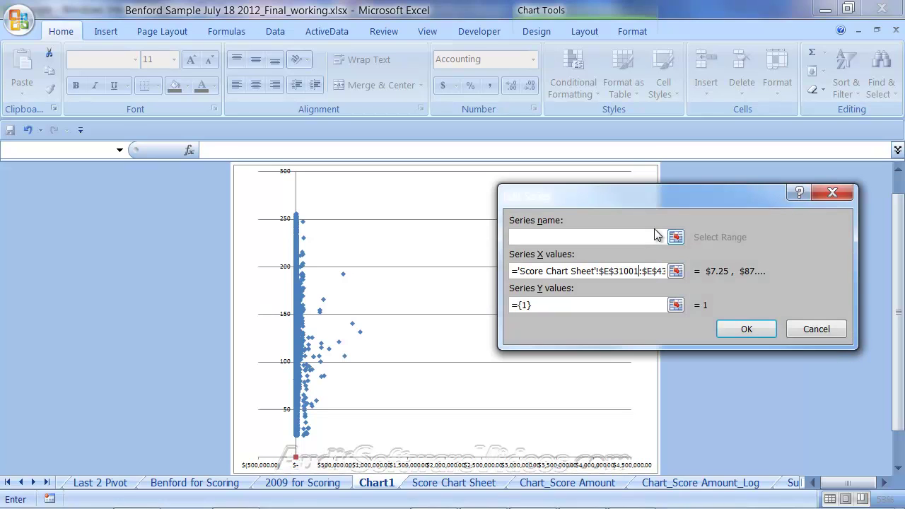
- Set the new series' Y values to ='Score Chart Sheet'!$F$31001:$F$43004 and apply the data source changes
click(676, 305)
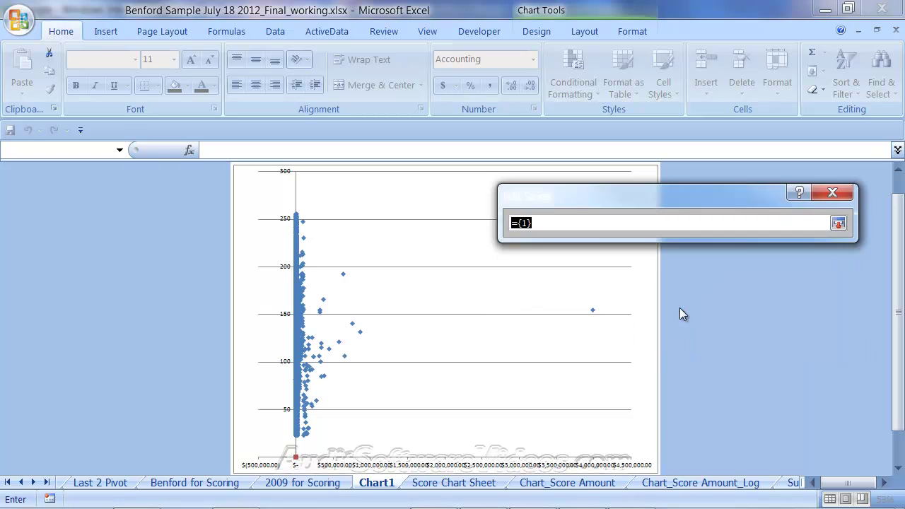
right_click(571, 224)
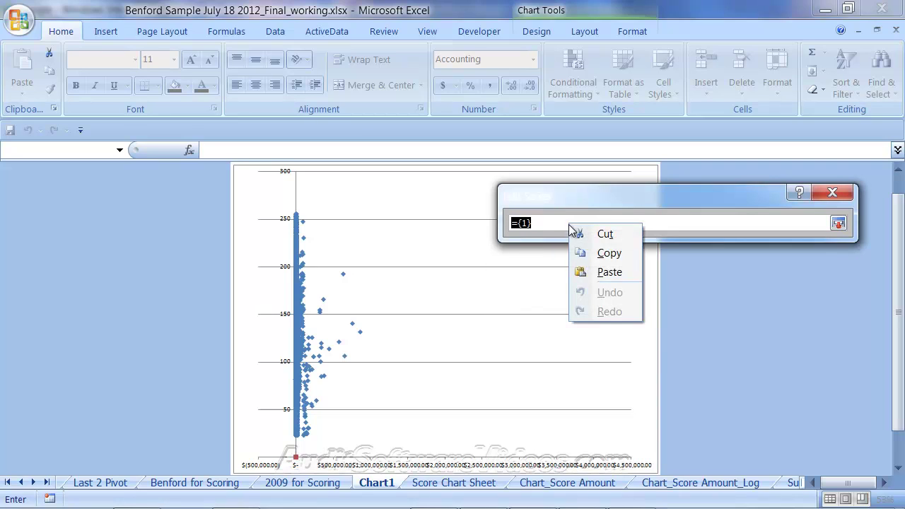
click(578, 273)
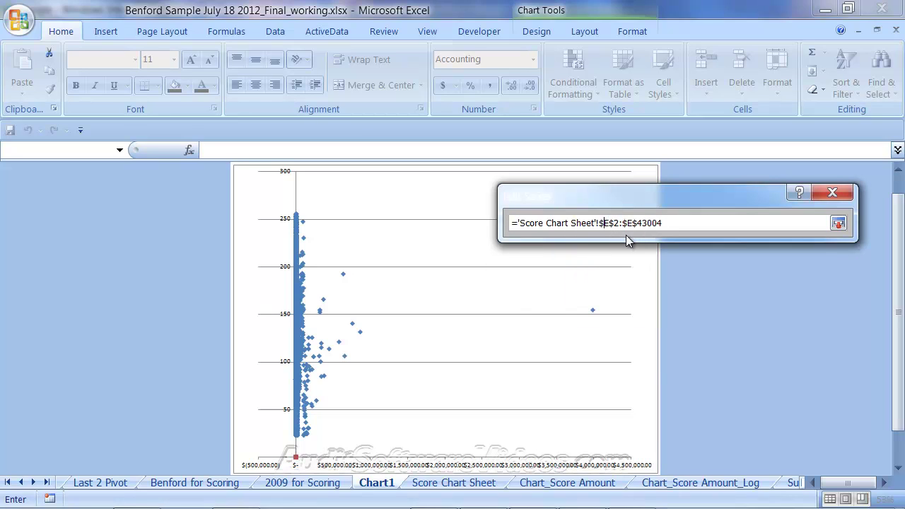
text(f$310)
key(Delete)
text(01)
key(Right)
key(Right)
key(Right)
key(Return)
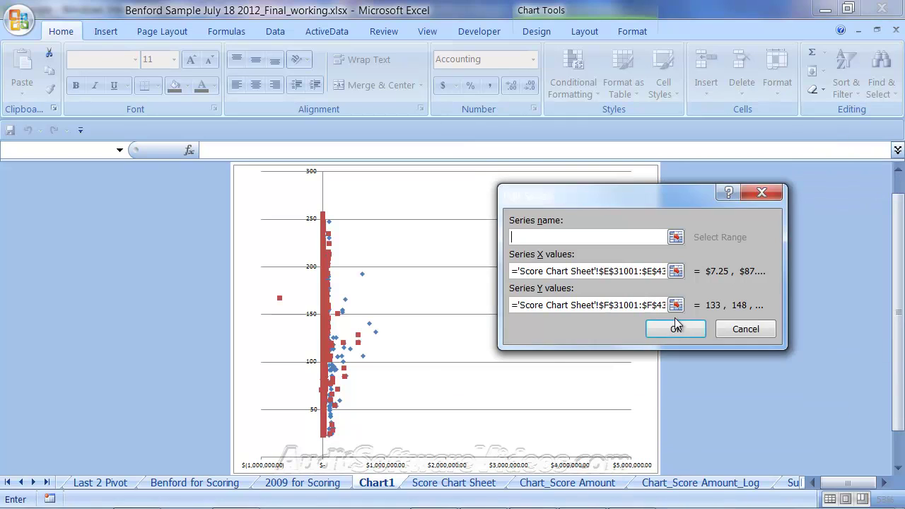
click(676, 330)
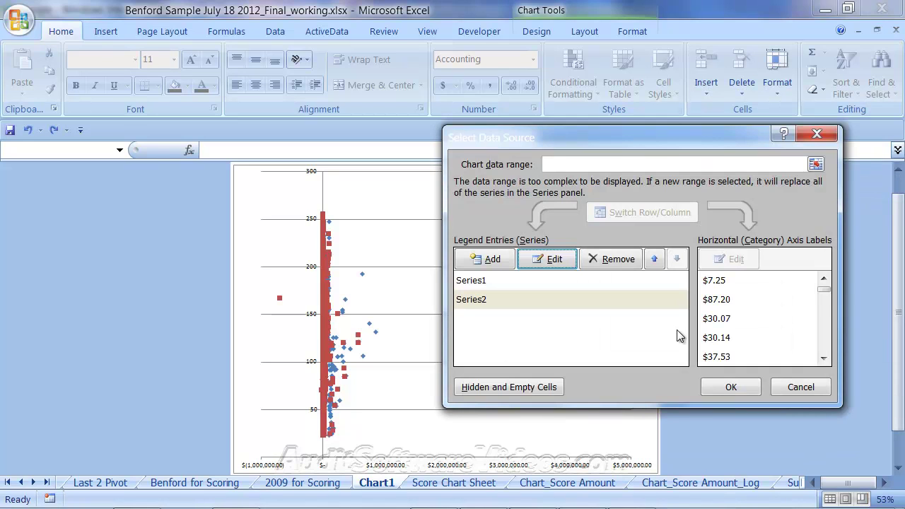
click(716, 388)
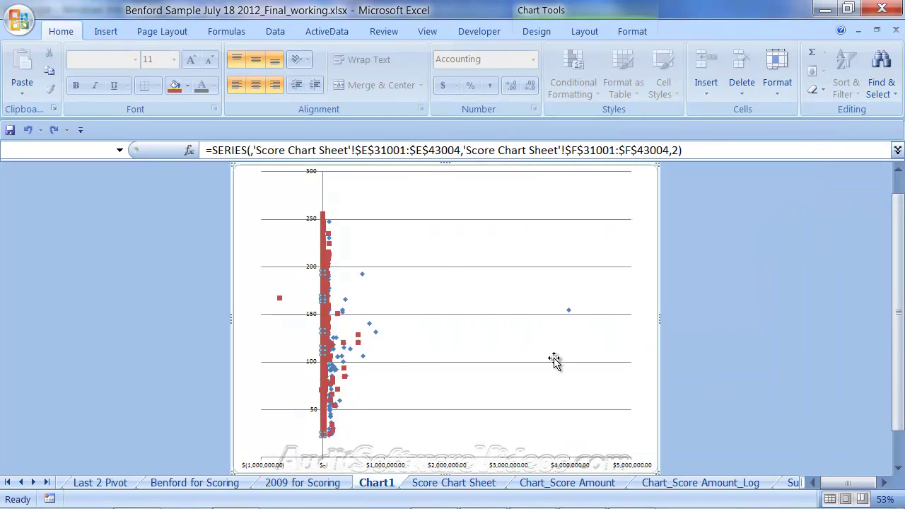
- Format the chart's horizontal amount axis with a logarithmic scale
click(432, 354)
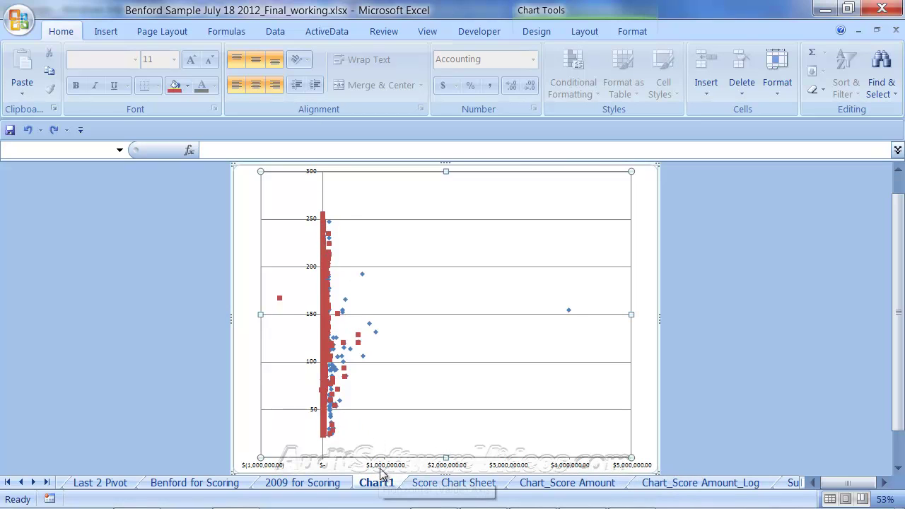
click(457, 471)
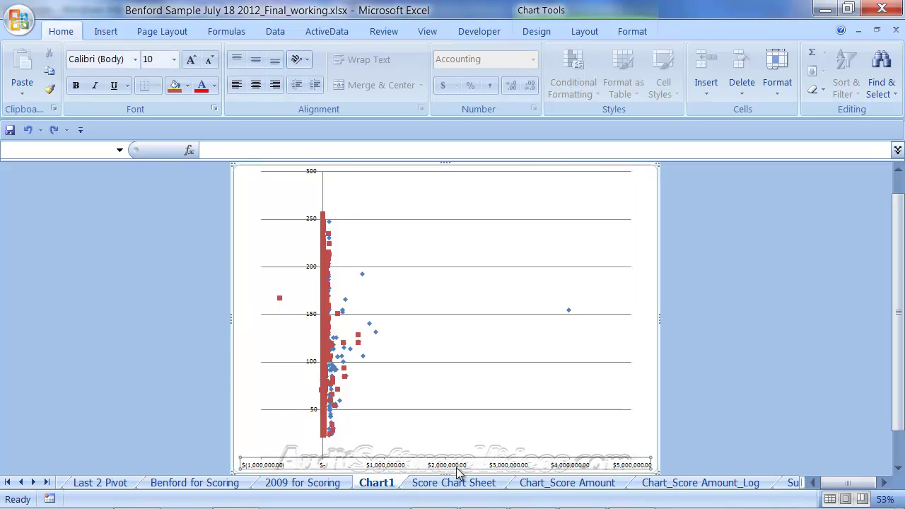
right_click(457, 471)
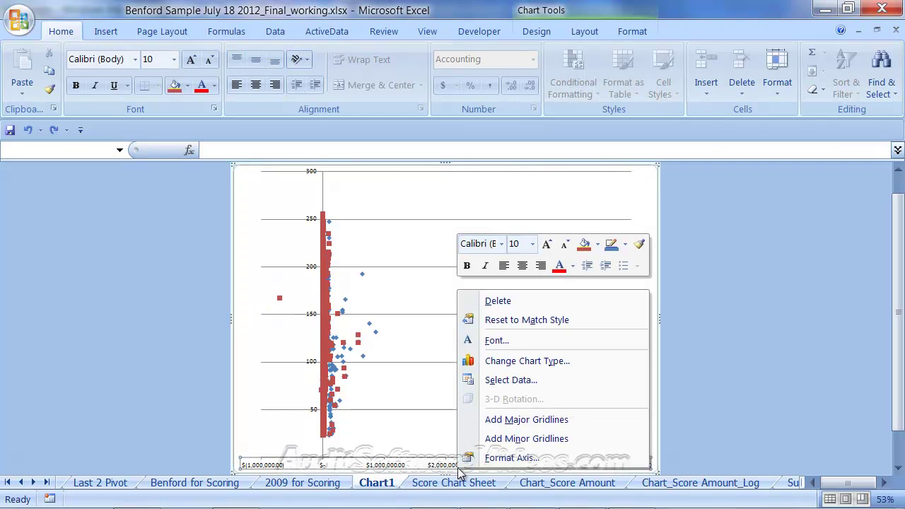
click(500, 457)
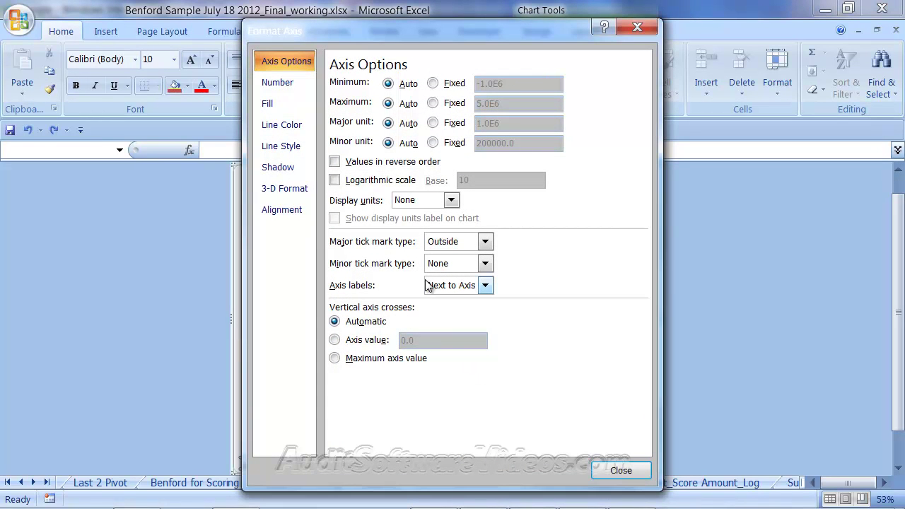
click(335, 180)
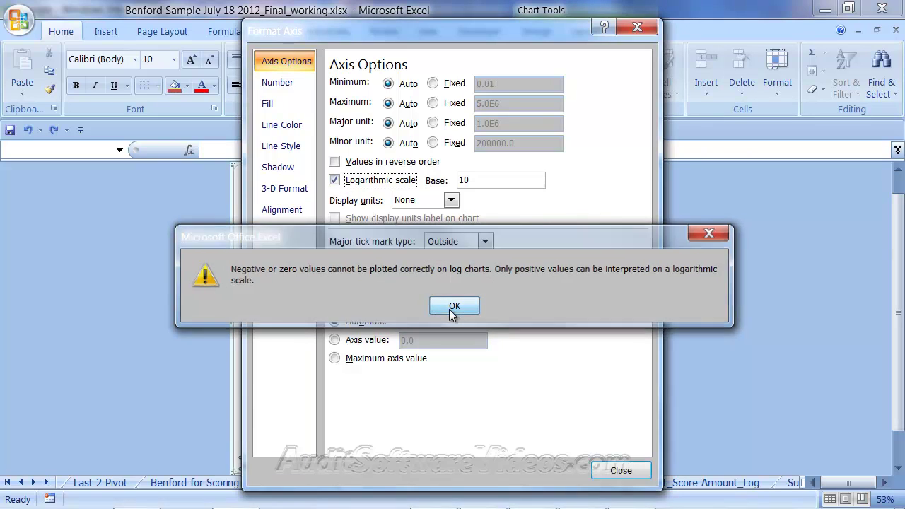
click(452, 311)
click(620, 471)
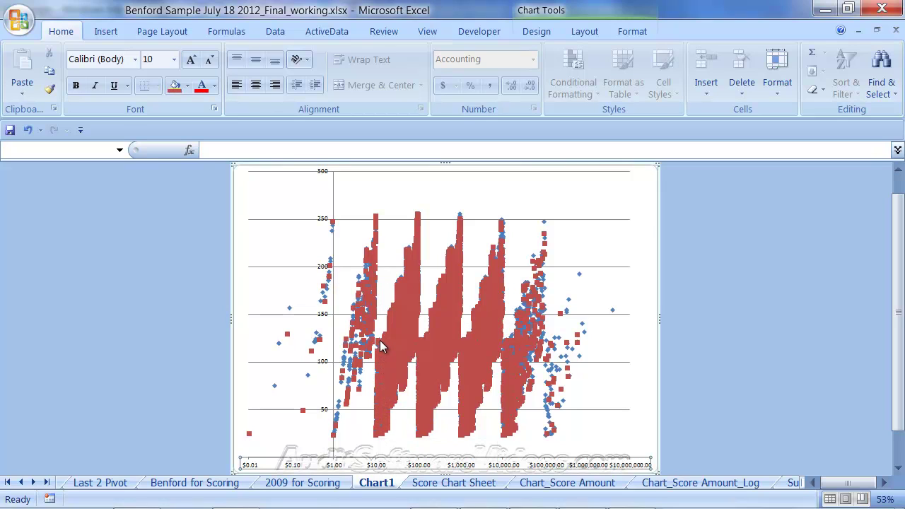
mouse_move(378, 346)
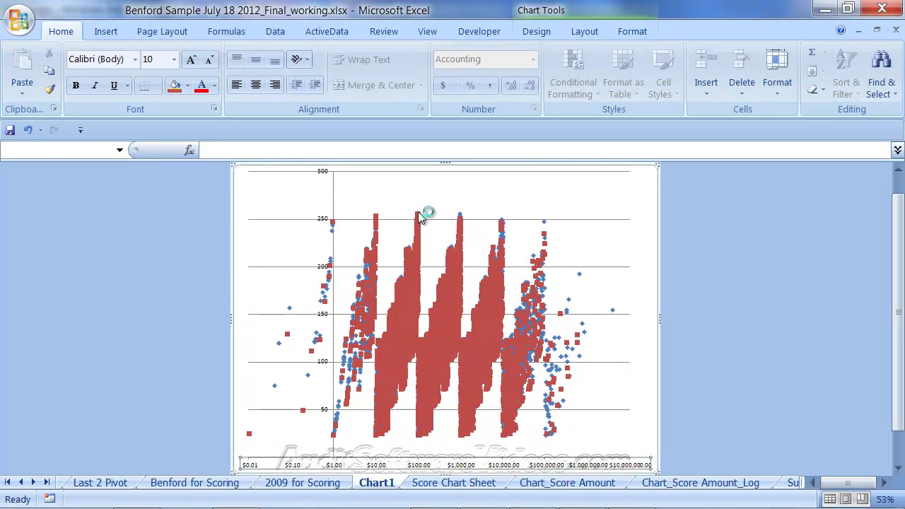
- Inspect the peak-score points at successive amount bands of the logarithmic Chart1 scatter chart
mouse_move(419, 216)
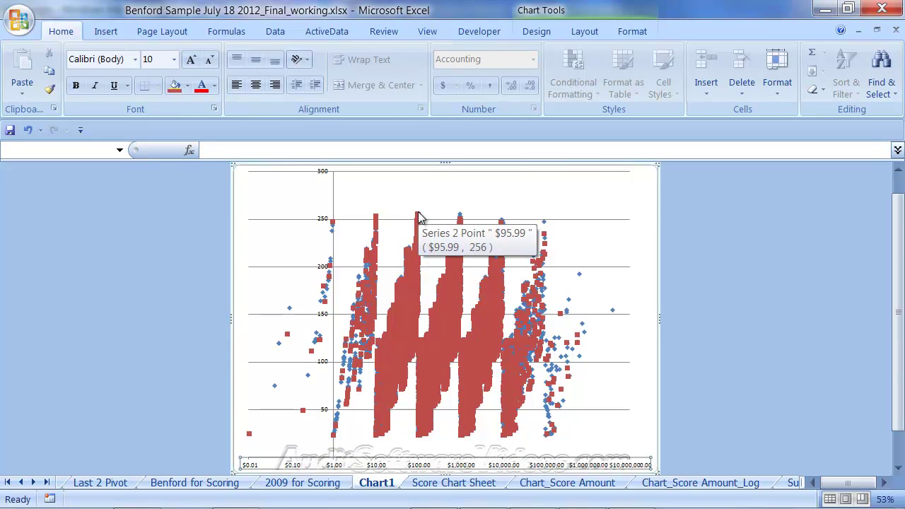
mouse_move(375, 222)
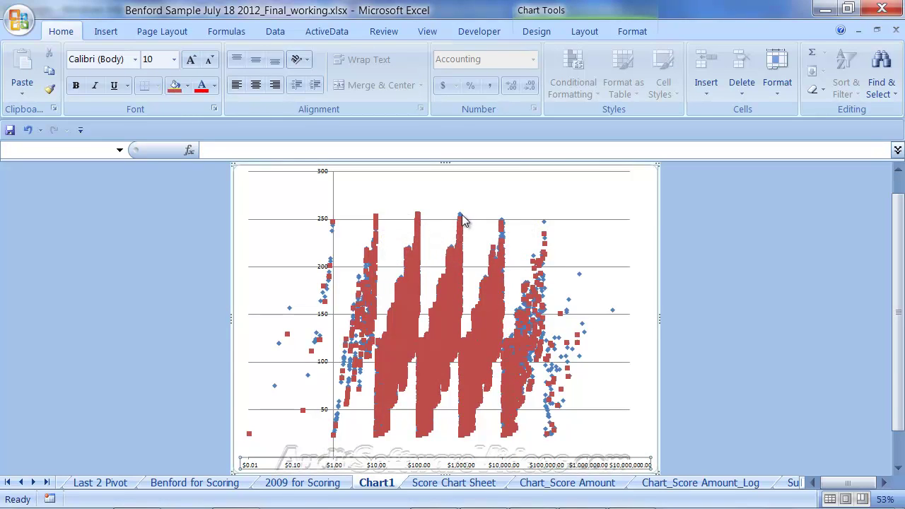
mouse_move(460, 219)
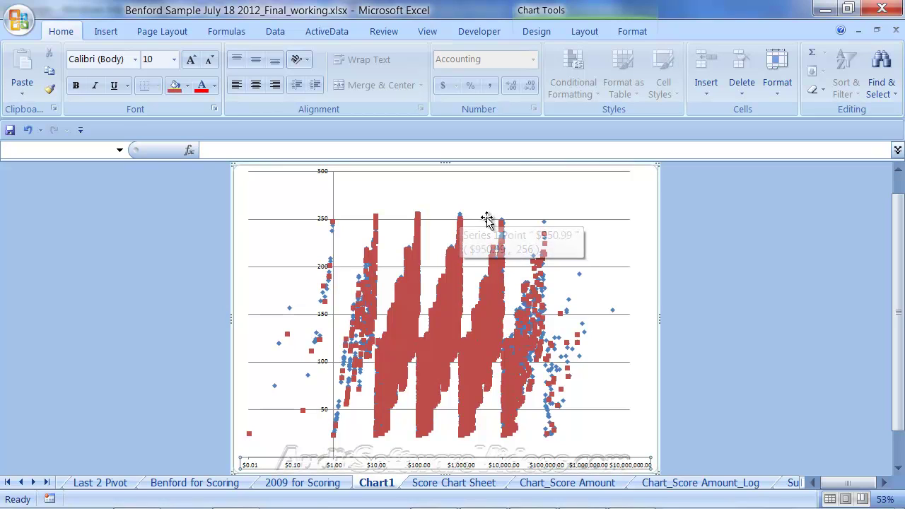
mouse_move(502, 226)
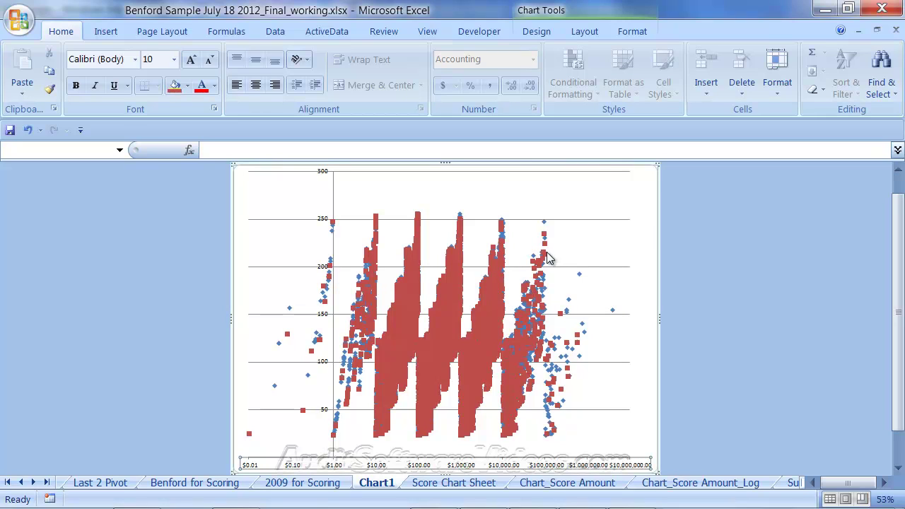
mouse_move(545, 256)
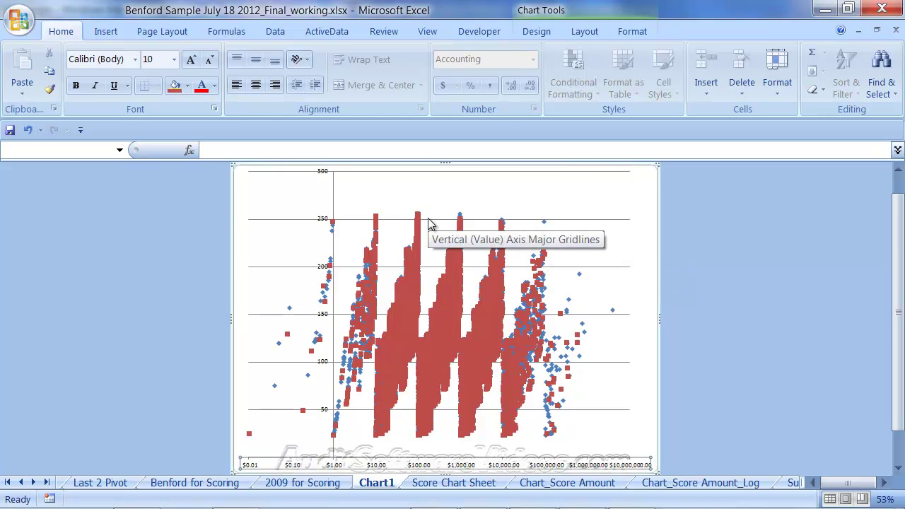
- Turn off the logarithmic scale on Chart1's horizontal amount axis and inspect the high-amount outlier points
right_click(417, 473)
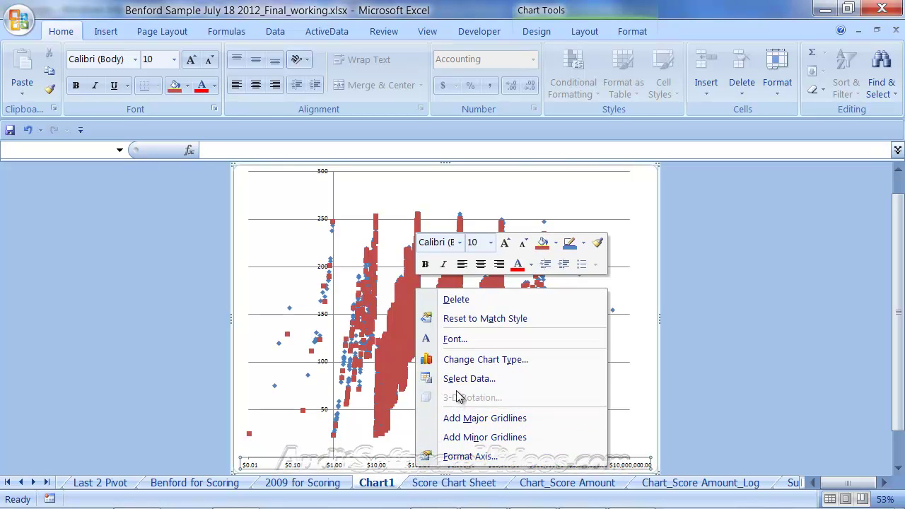
click(460, 456)
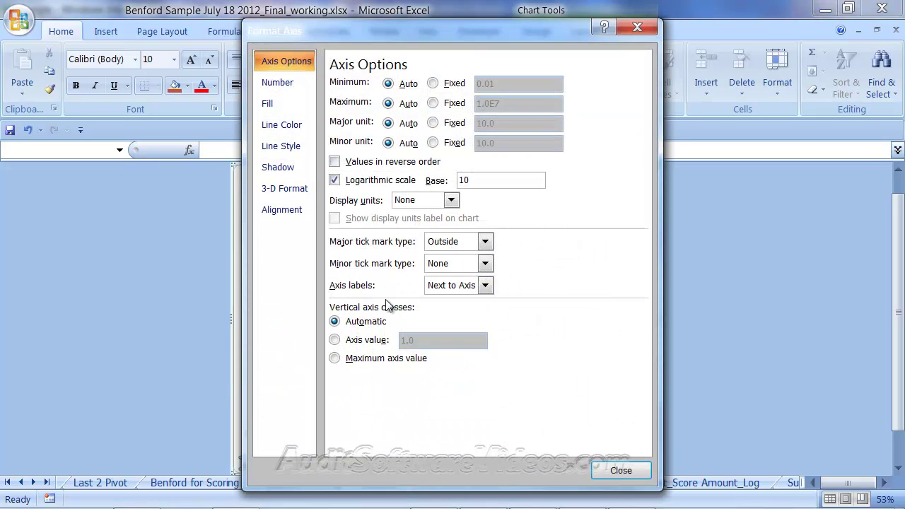
click(335, 180)
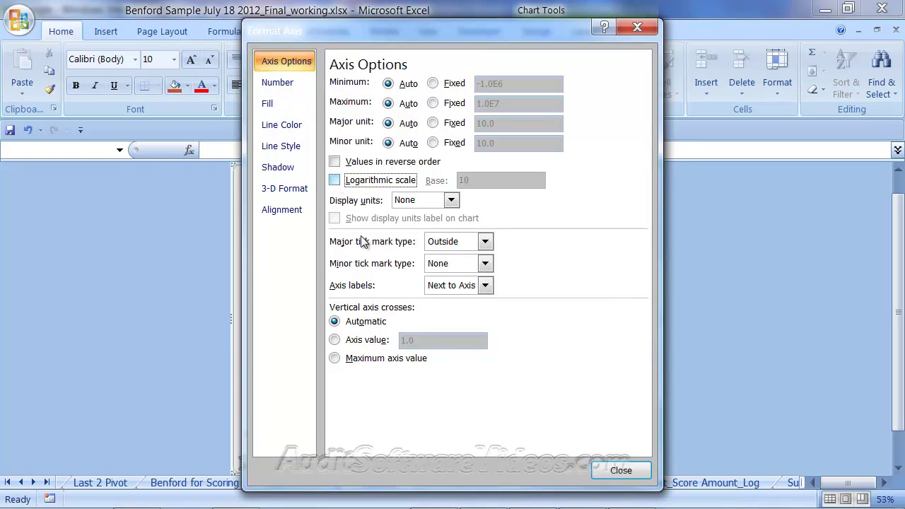
click(627, 470)
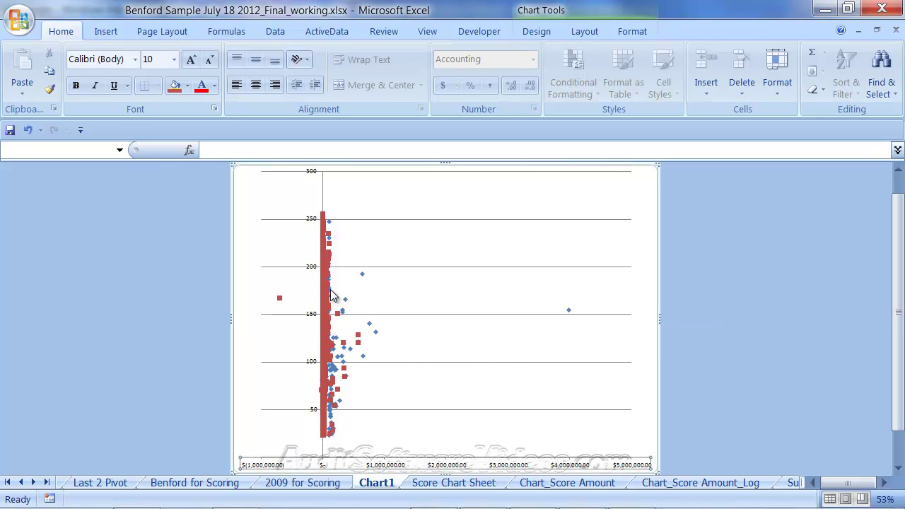
mouse_move(364, 277)
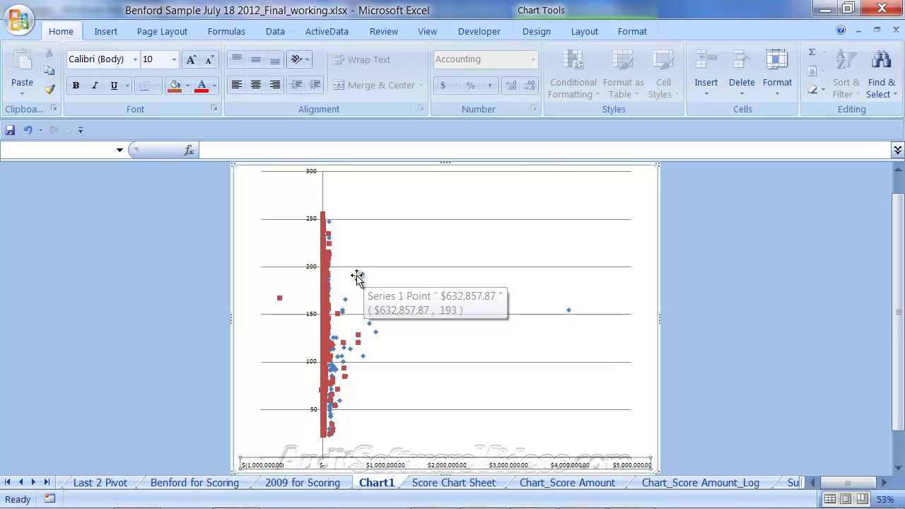
mouse_move(330, 226)
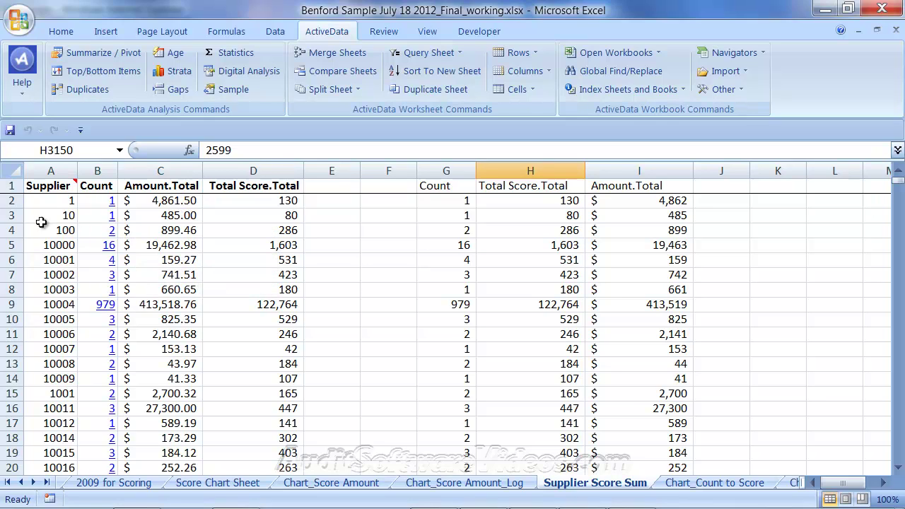
- Review the Supplier Score Sum sheet's group summary note and columns against its source, the Score Chart Sheet
click(49, 186)
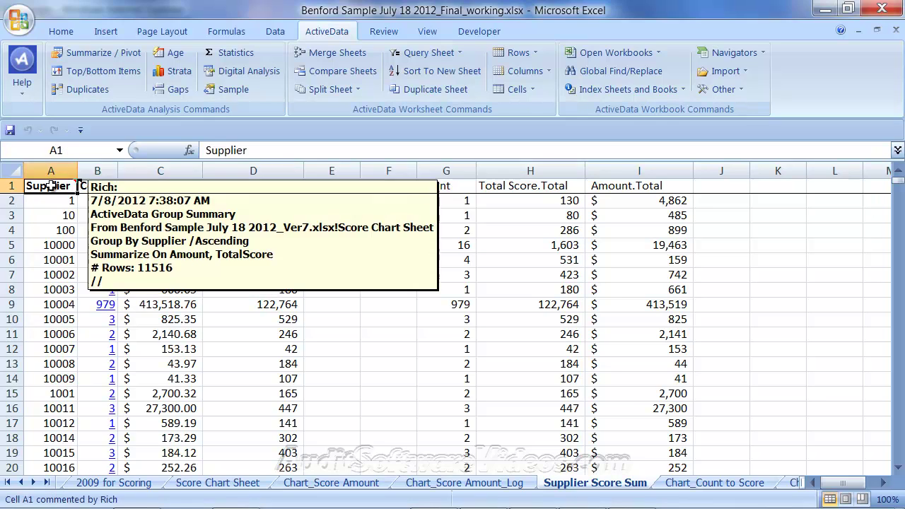
click(60, 260)
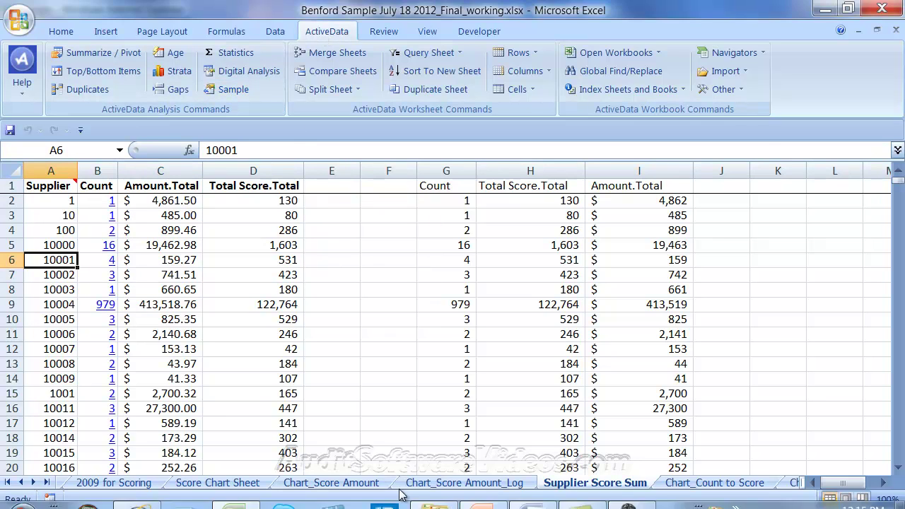
click(219, 482)
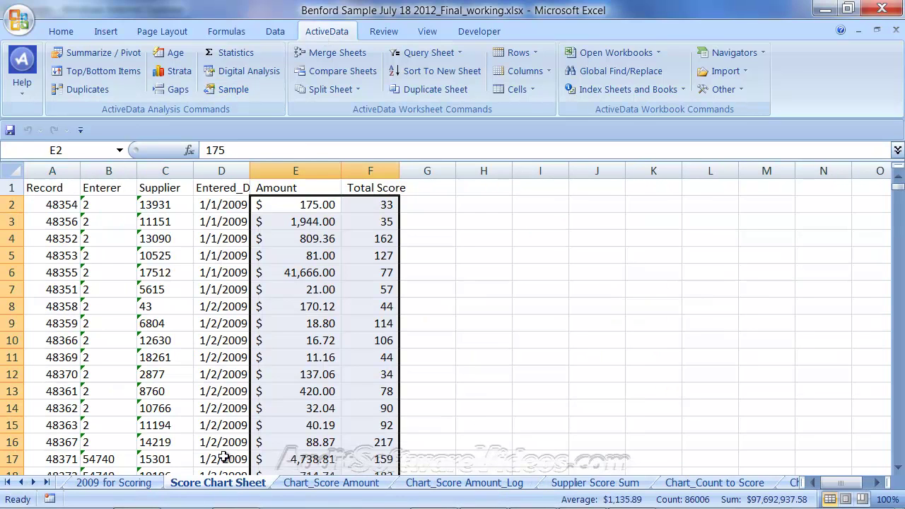
click(587, 483)
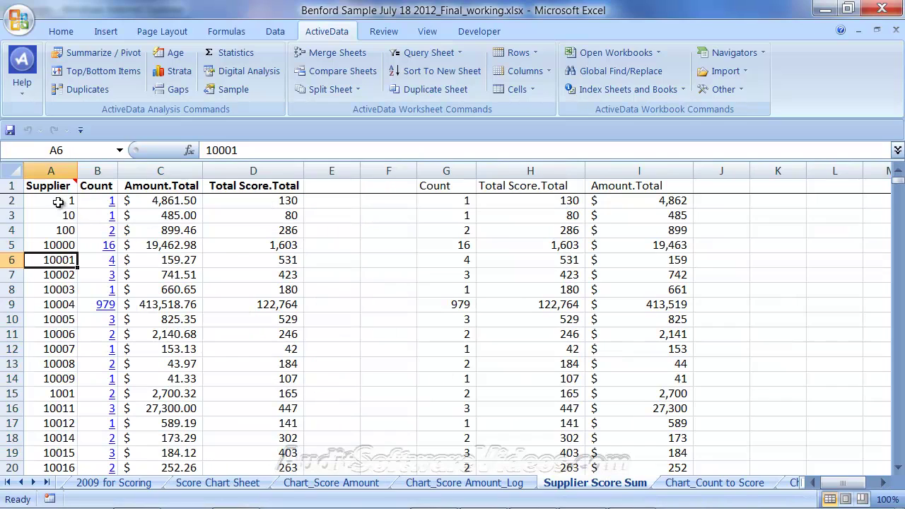
drag(59, 203, 62, 320)
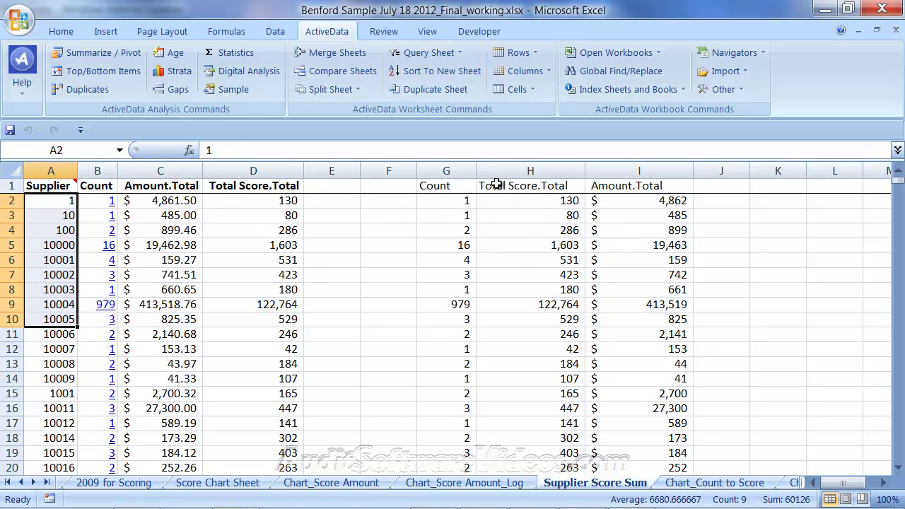
click(473, 231)
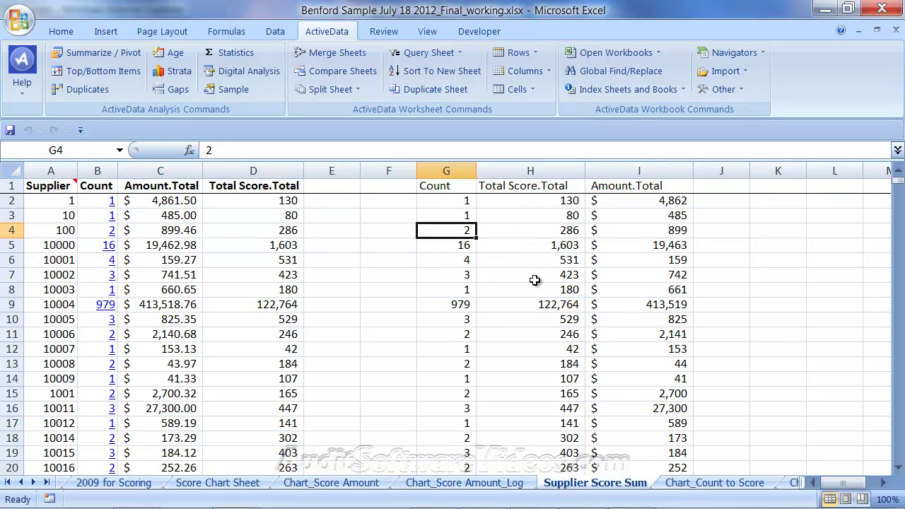
- Check which data feeds the count-to-score chart by selecting G2:H11516 on the Supplier Score Sum sheet
click(696, 483)
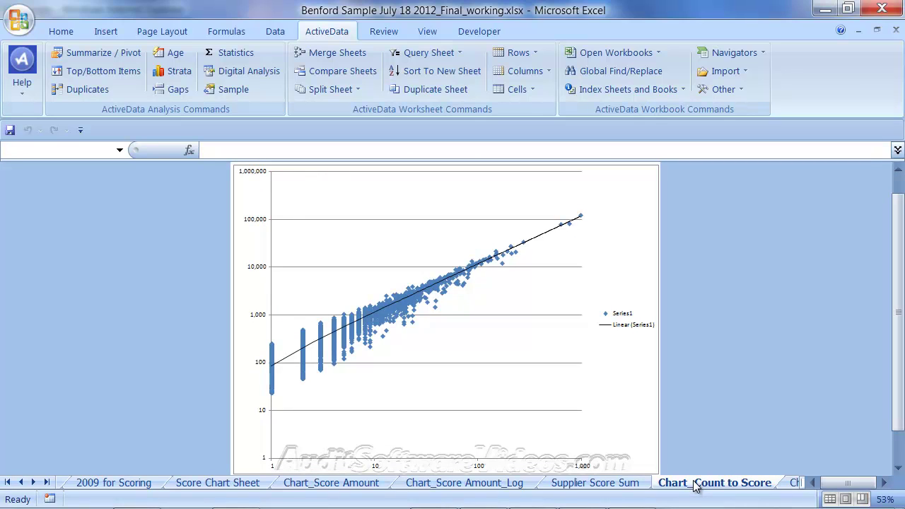
click(614, 485)
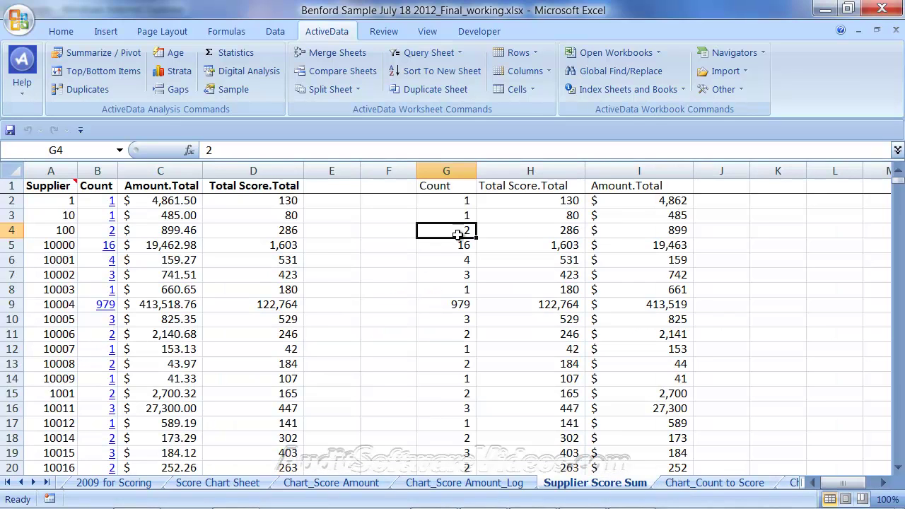
drag(460, 200, 509, 225)
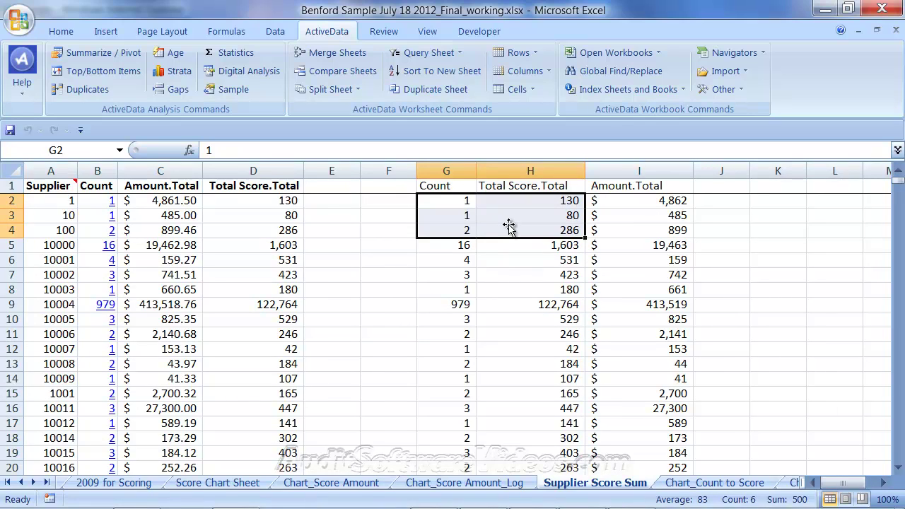
key(ctrl+shift+Down)
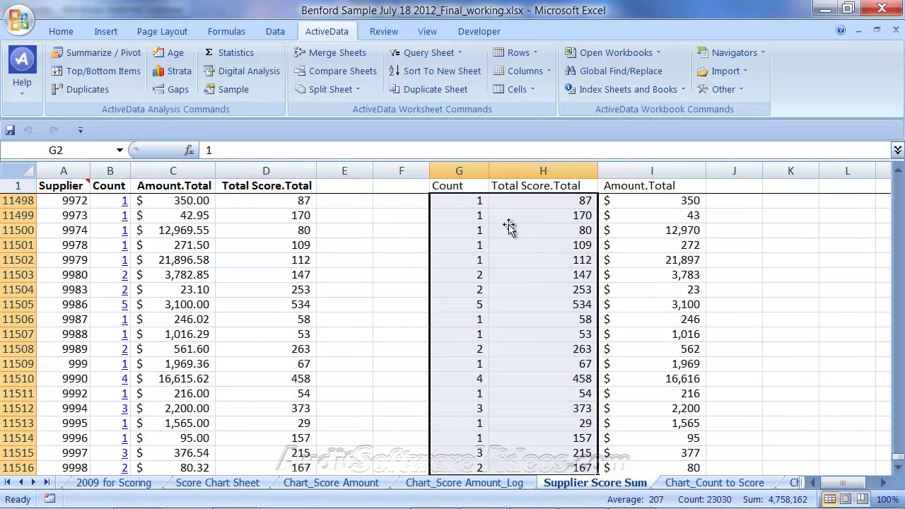
key(Up)
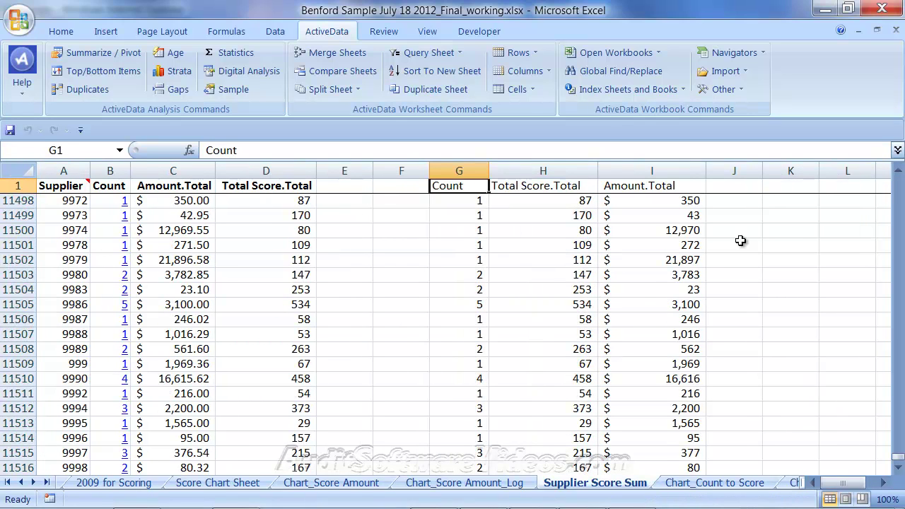
mouse_move(898, 460)
mouse_down()
mouse_move(898, 394)
mouse_move(898, 450)
mouse_up()
- View the trendline types available for the Chart_Count to Score chart without changing its trendline
click(720, 483)
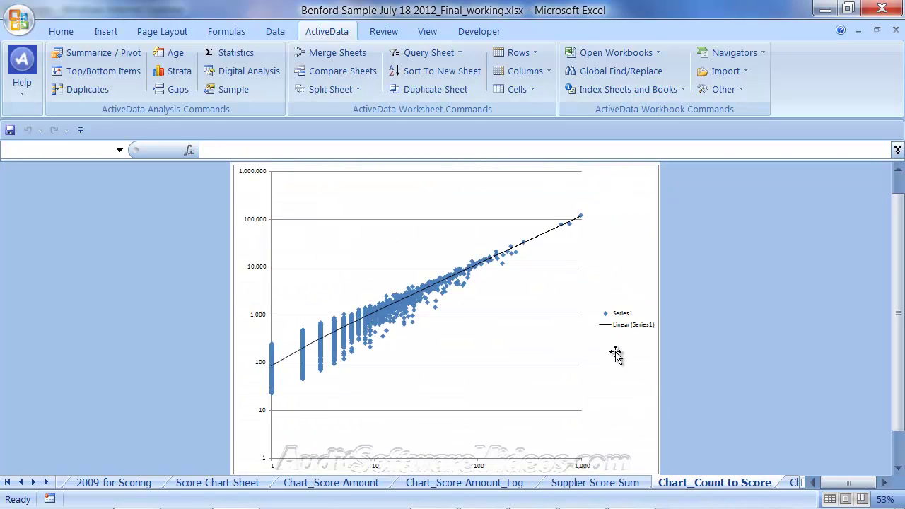
click(439, 245)
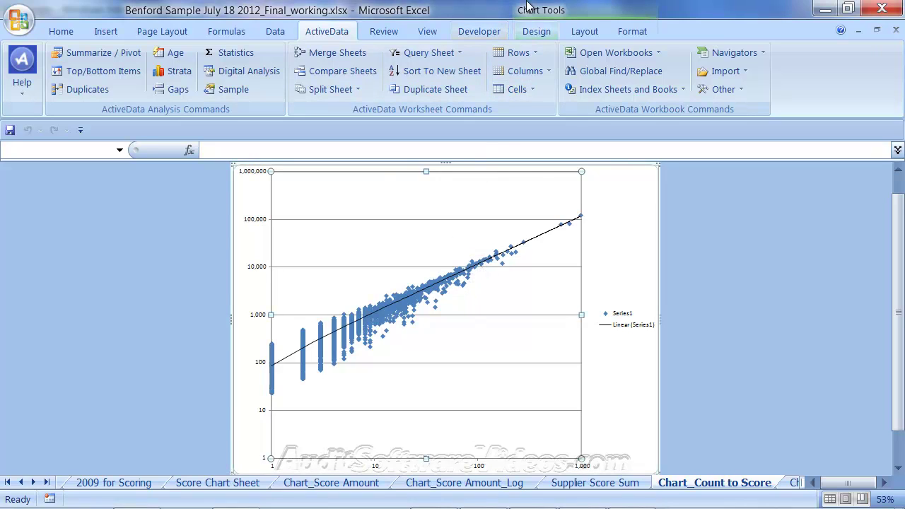
click(545, 12)
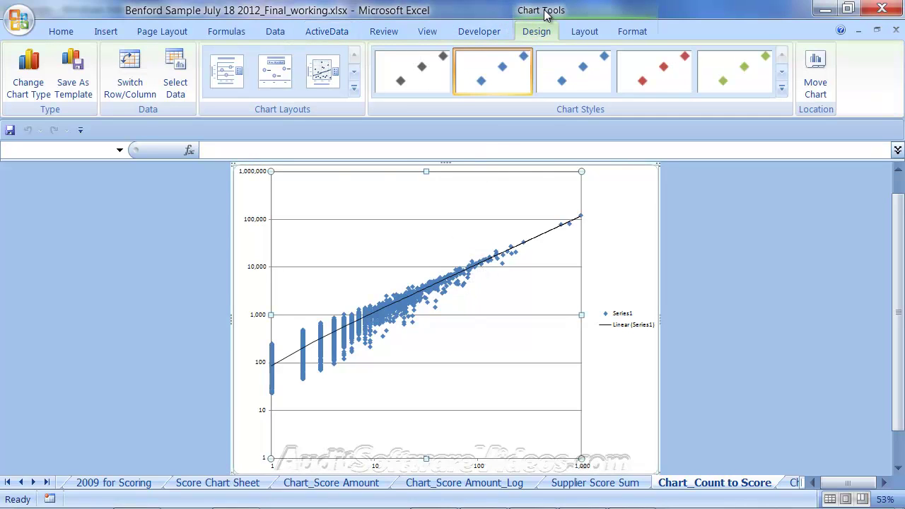
click(580, 30)
click(673, 85)
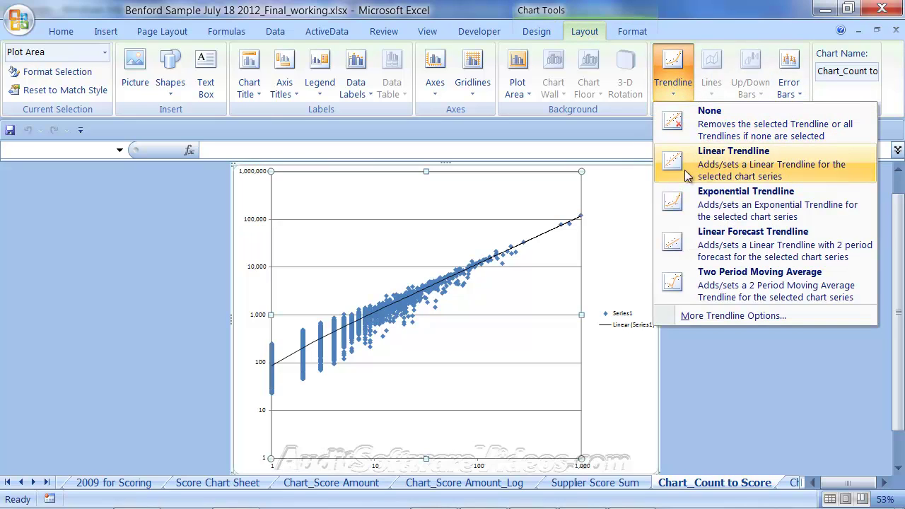
click(530, 237)
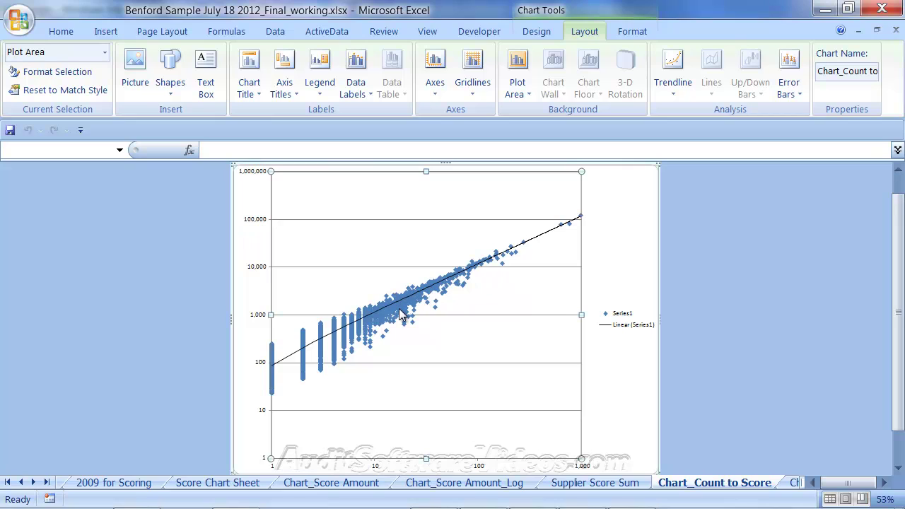
- Examine the Chart_Count to Score data series and its highest-count supplier point against the linear trendline
mouse_move(400, 315)
click(580, 221)
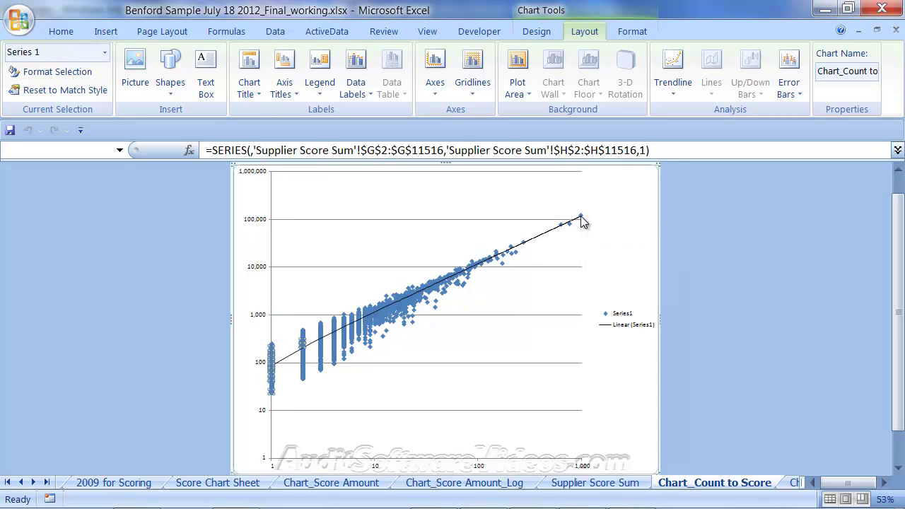
click(581, 221)
click(586, 223)
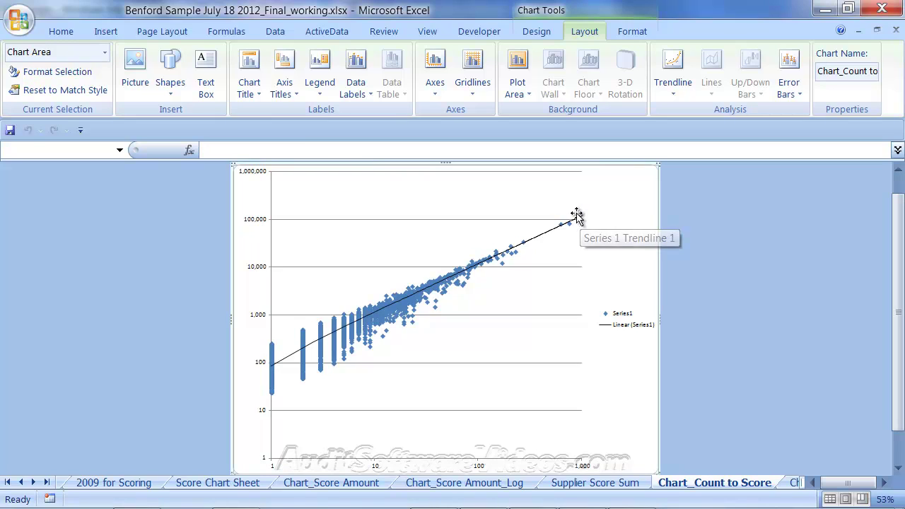
mouse_move(580, 221)
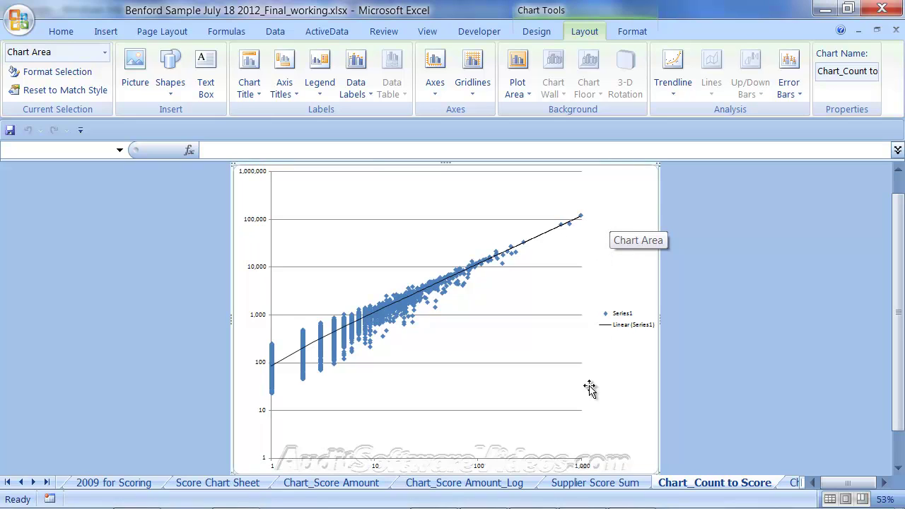
- Return to the Supplier Score Sum sheet to review the Total Score.Total and Amount.Total columns
click(33, 482)
click(33, 482)
click(33, 482)
click(33, 482)
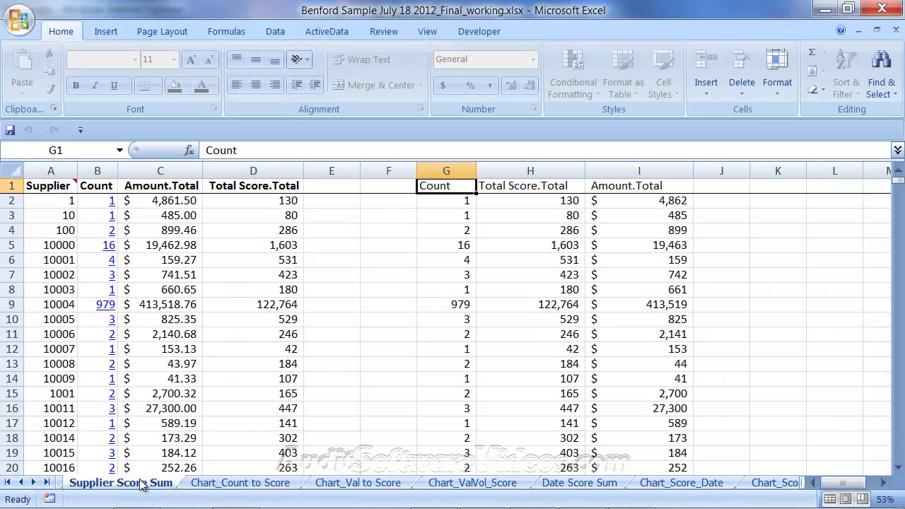
click(144, 486)
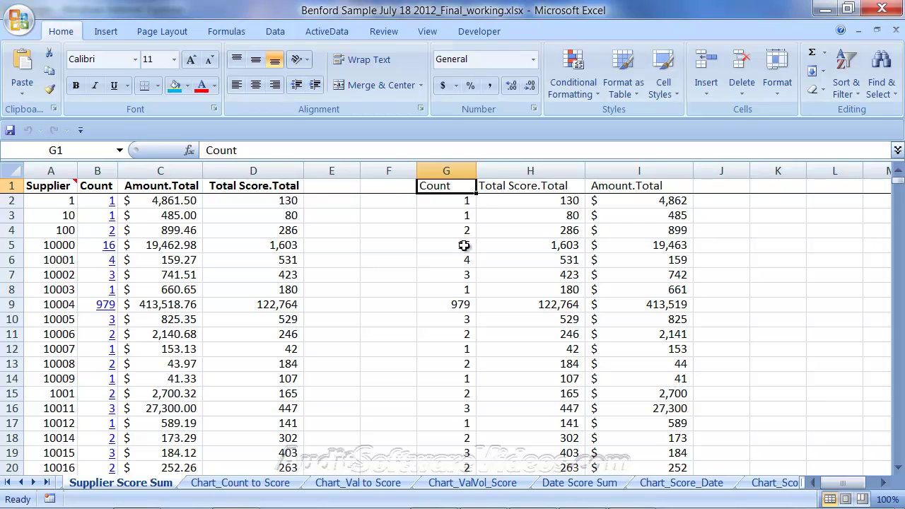
- Examine the Chart_Val to Score chart's plot area of supplier amount totals against total scores at 70% zoom
click(340, 482)
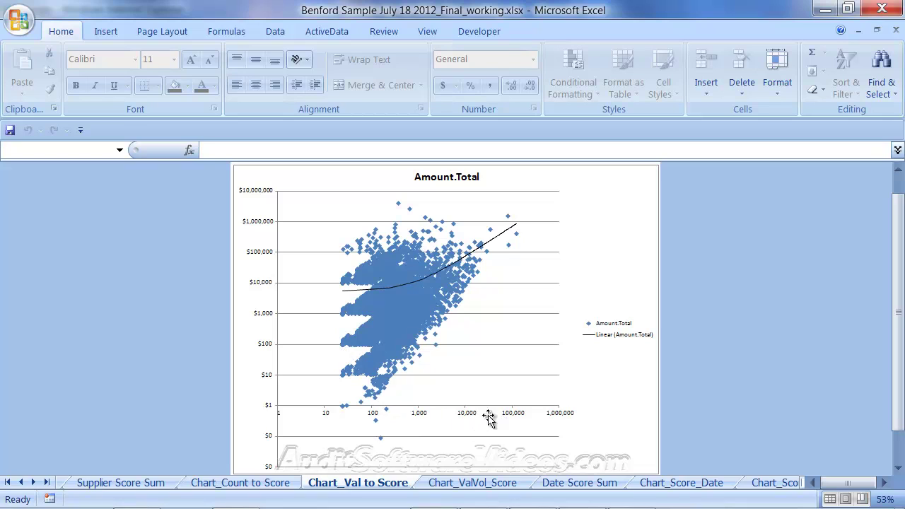
click(320, 382)
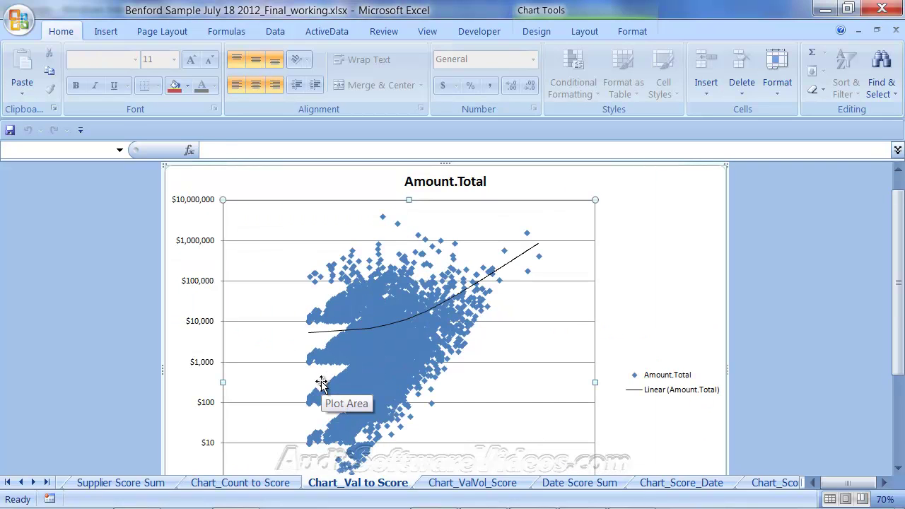
scroll(295, 364, down, 1)
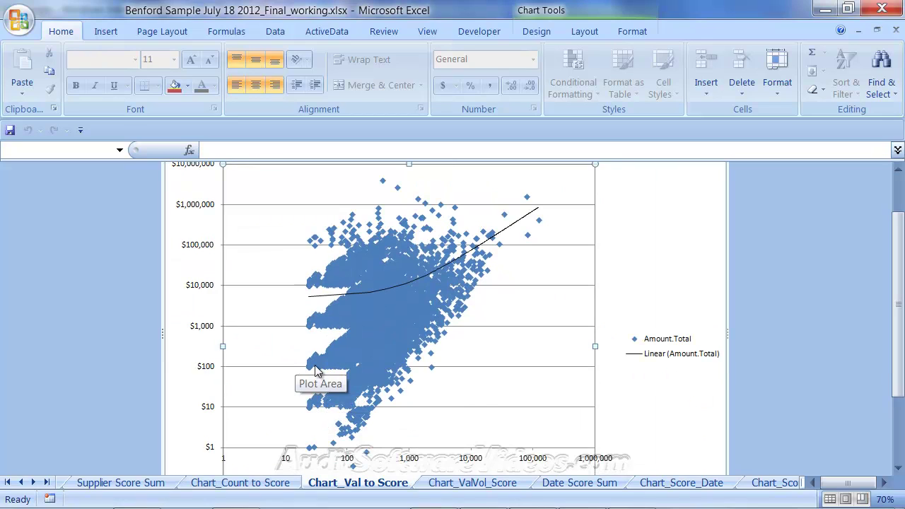
- Examine the highest-score supplier points in the Chart_Val to Score chart against the linear trendline
mouse_move(318, 375)
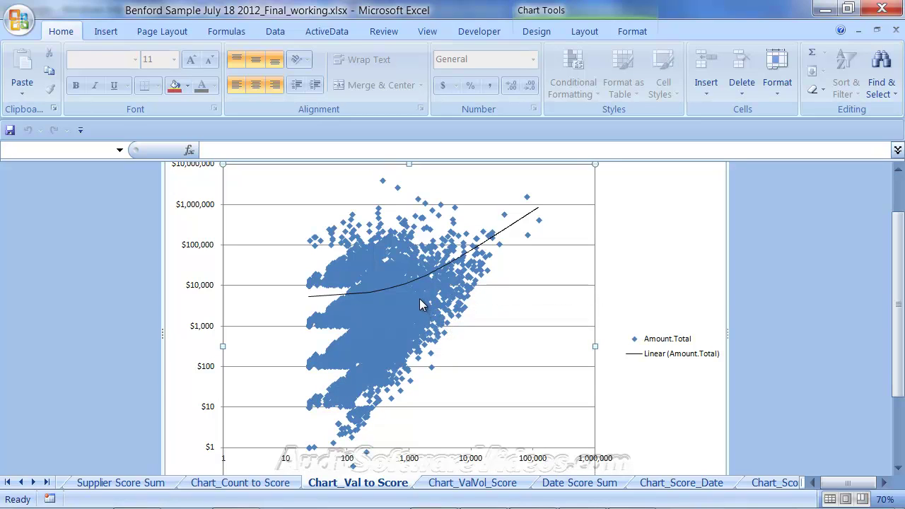
mouse_move(416, 301)
mouse_move(412, 247)
mouse_move(454, 216)
mouse_move(528, 199)
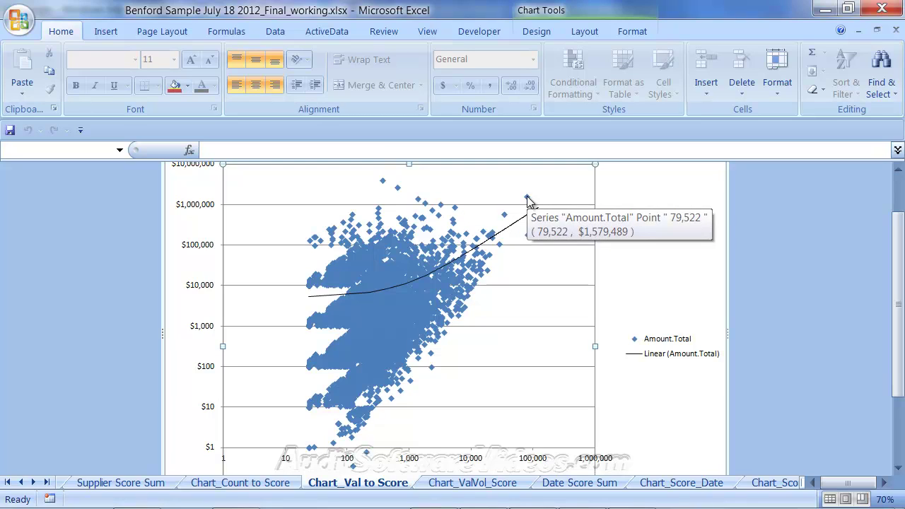
mouse_move(540, 223)
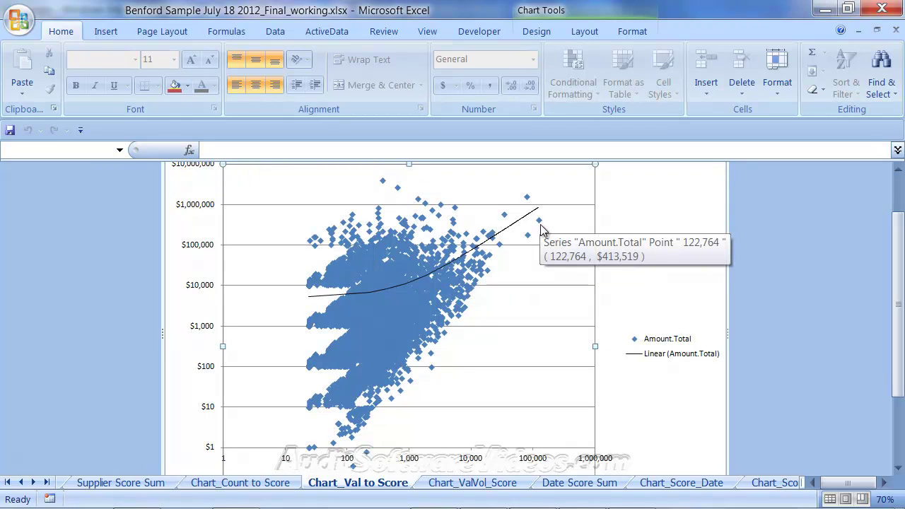
- Check the highest-count supplier point in the Chart_Count to Score chart and compare it with the Chart_Val to Score chart
click(274, 484)
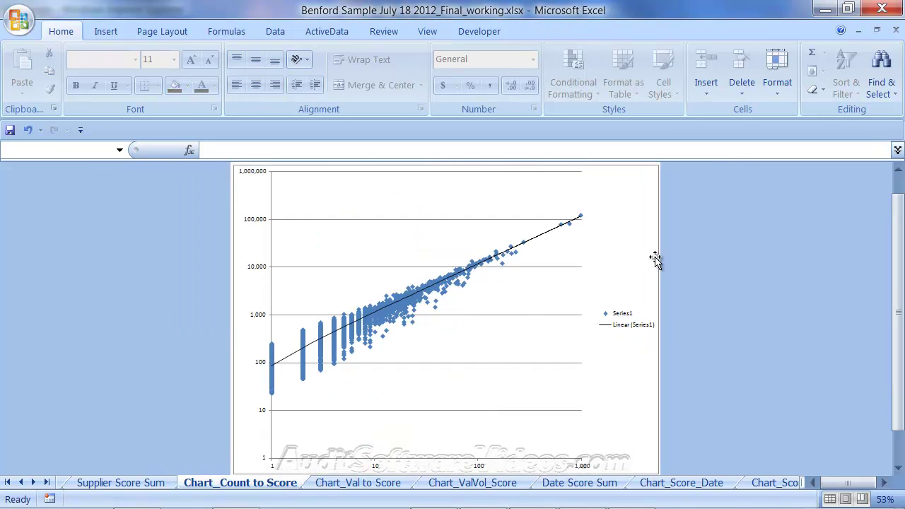
click(581, 220)
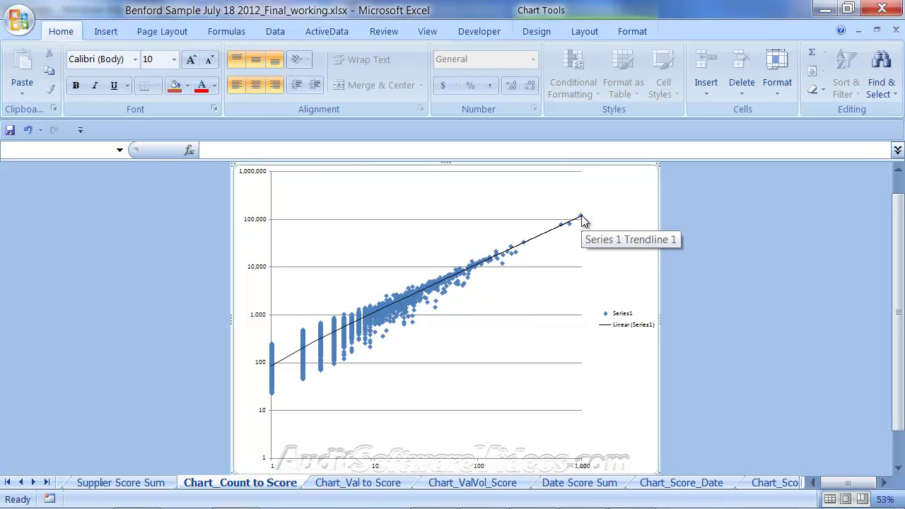
click(582, 219)
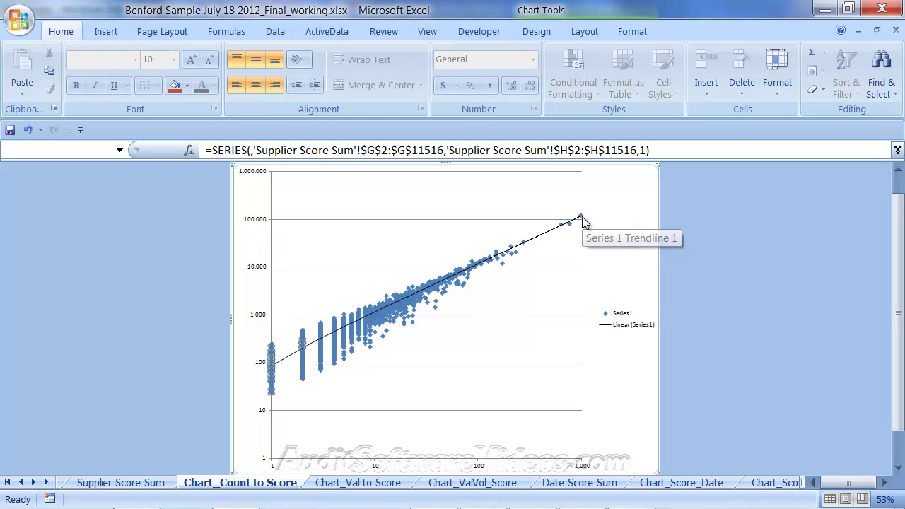
click(582, 220)
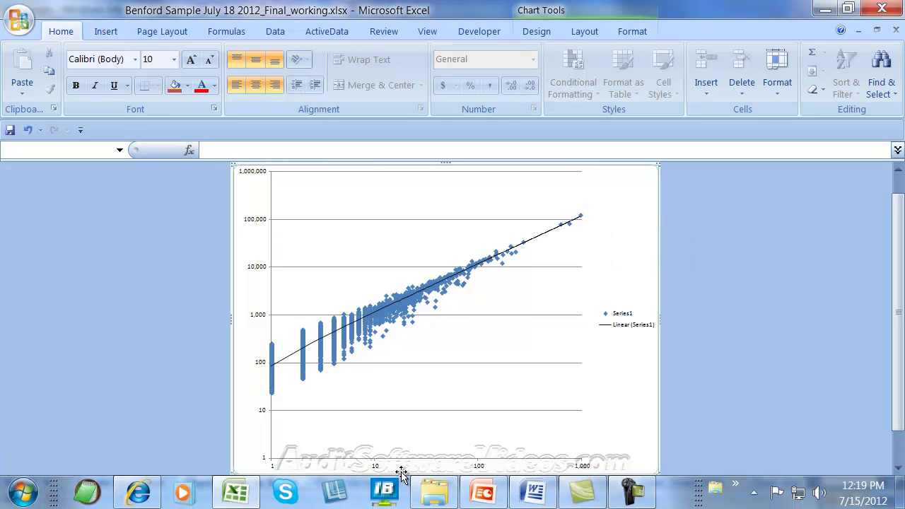
click(366, 484)
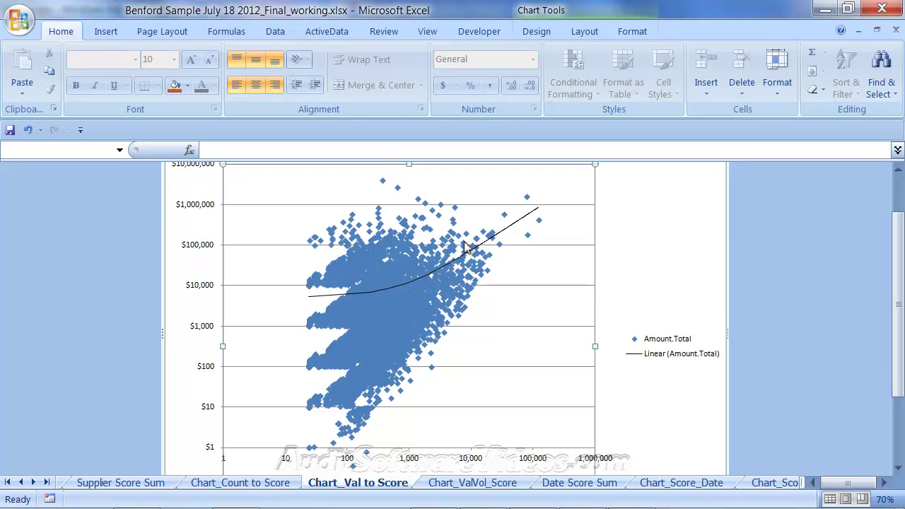
mouse_move(465, 246)
- Review the entered dates and total scores on the Date Score Sum sheet alongside the Chart_Score_Date chart
click(560, 485)
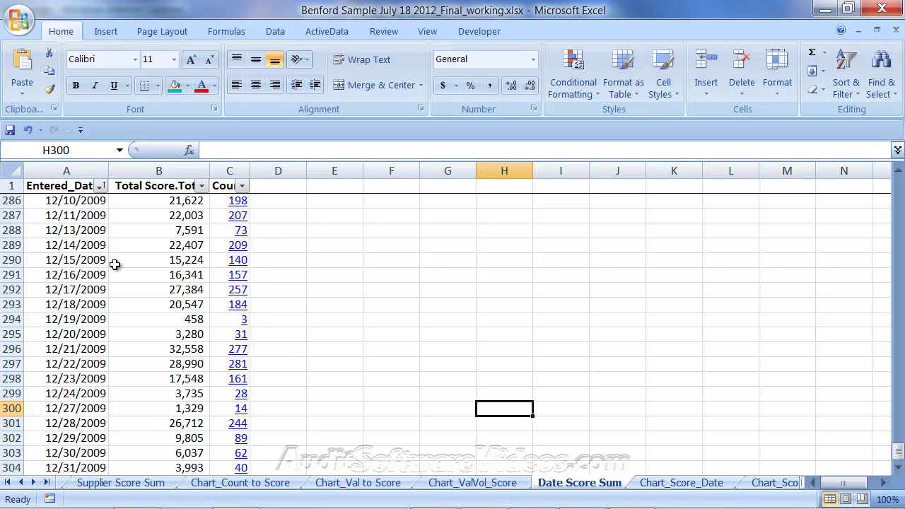
drag(78, 200, 143, 260)
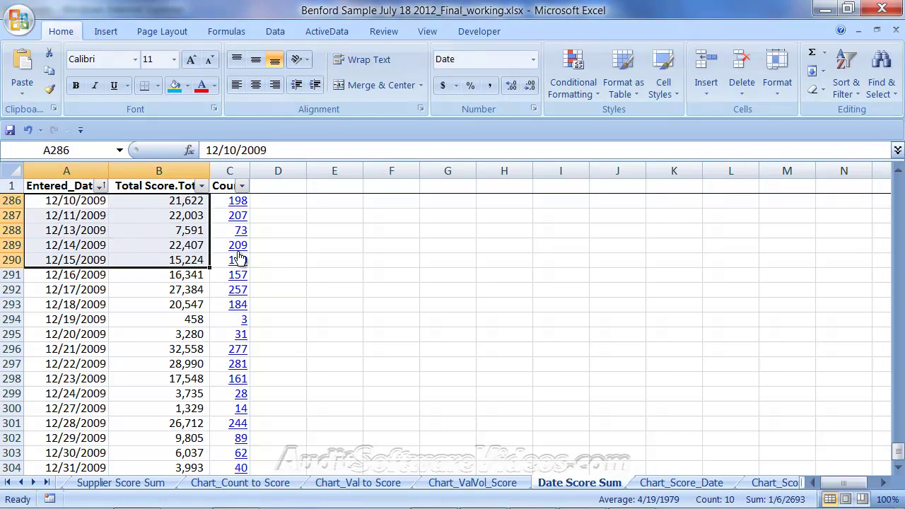
click(654, 483)
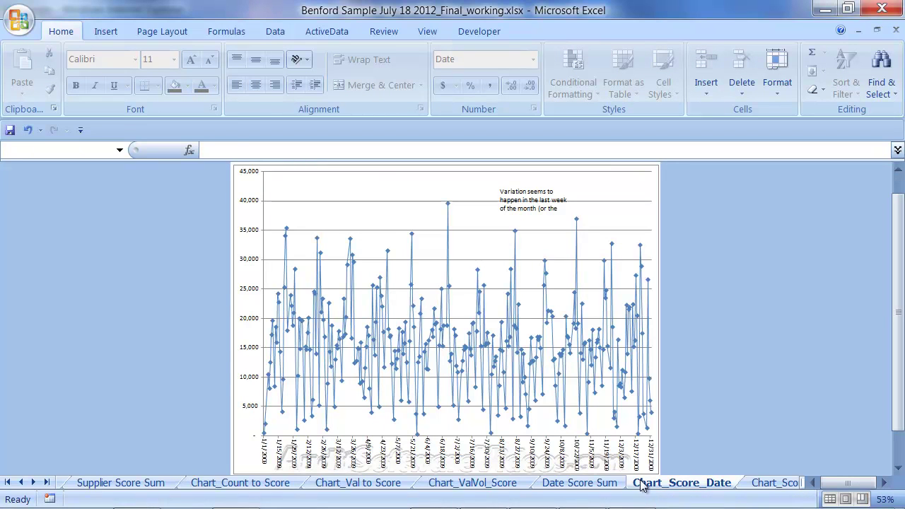
click(586, 485)
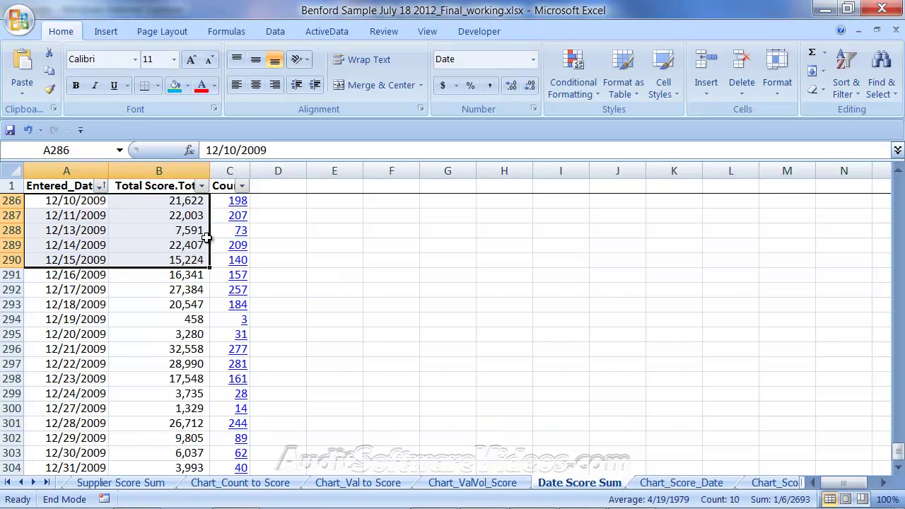
key(shift+Down)
key(shift+Down)
key(shift+Down)
key(shift+Down)
key(shift+Down)
key(shift+Down)
key(shift+Down)
key(shift+Down)
key(shift+Down)
key(shift+Down)
key(shift+Down)
key(shift+Down)
key(shift+Down)
key(shift+Down)
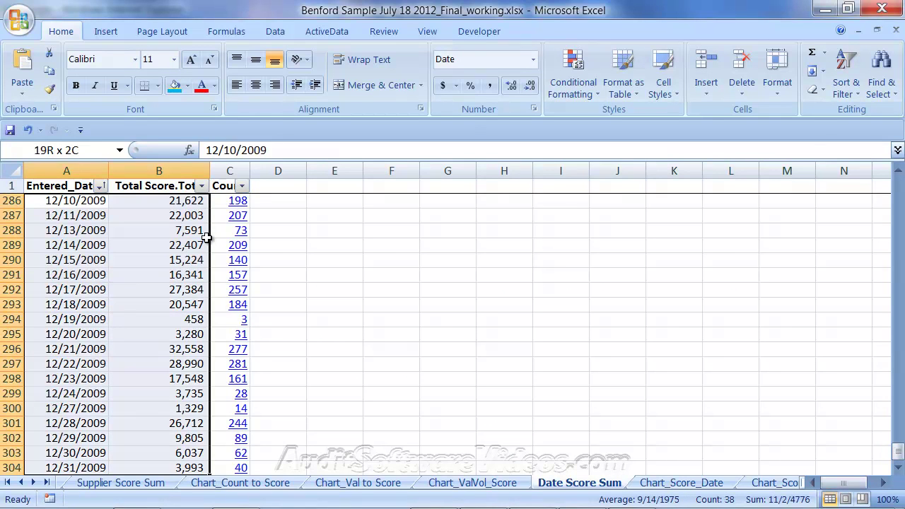
scroll(205, 239, down, 2)
key(Up)
key(Up)
key(Up)
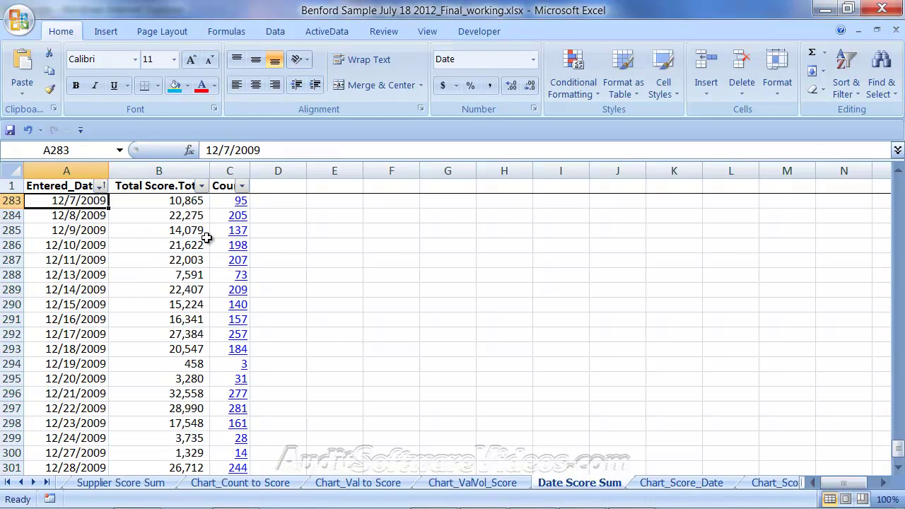
key(ctrl+Up)
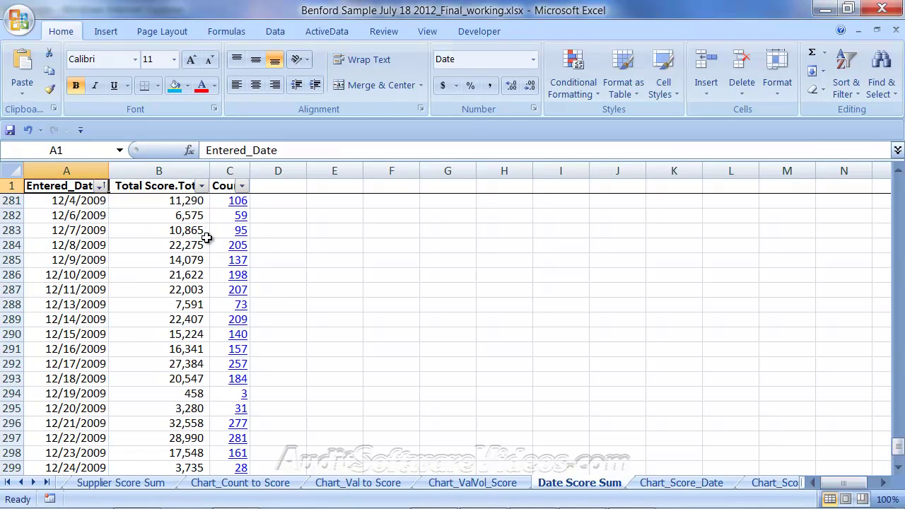
- Select the Entered_Date and Total Score.Total data in A2:B304 and view the line chart types available without inserting one
drag(898, 444, 898, 185)
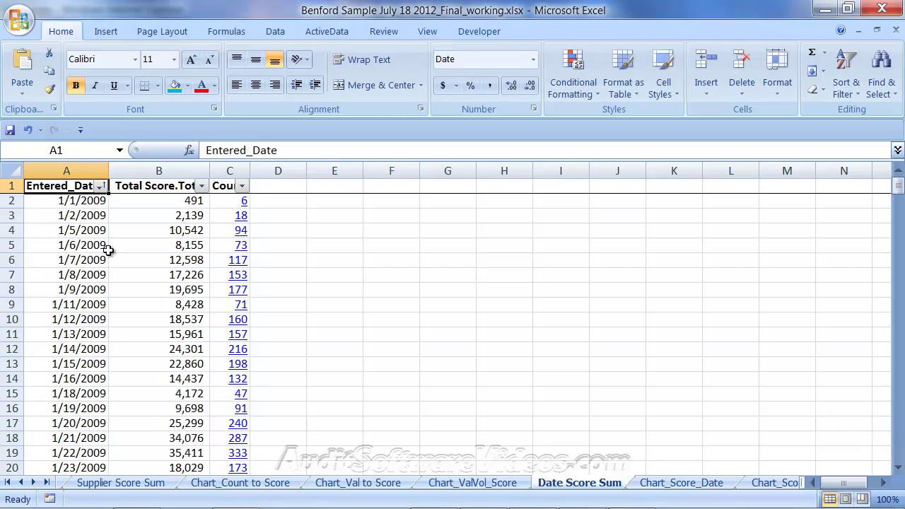
drag(95, 198, 246, 233)
key(End)
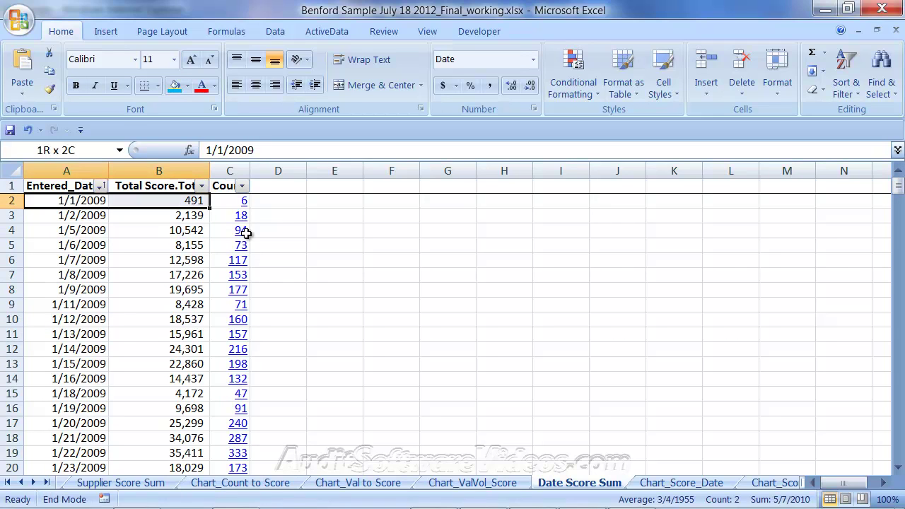
key(shift+Down)
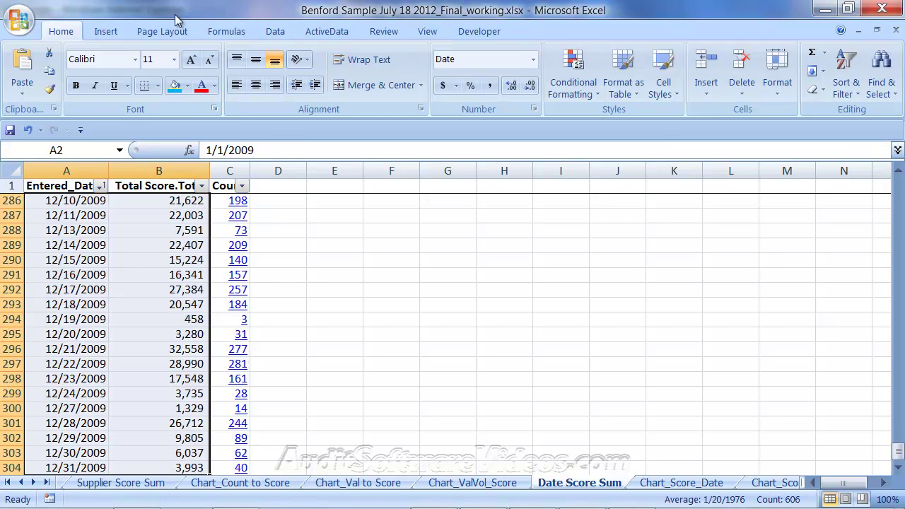
click(113, 31)
click(299, 71)
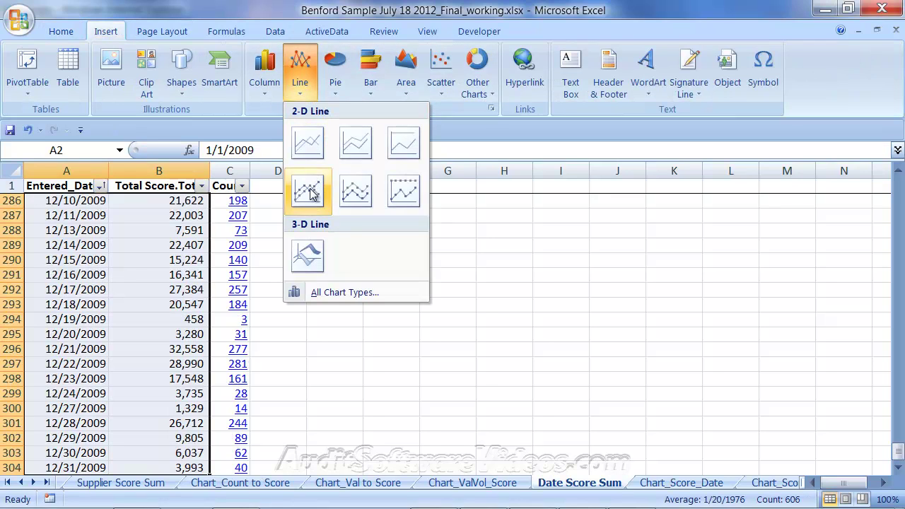
click(464, 384)
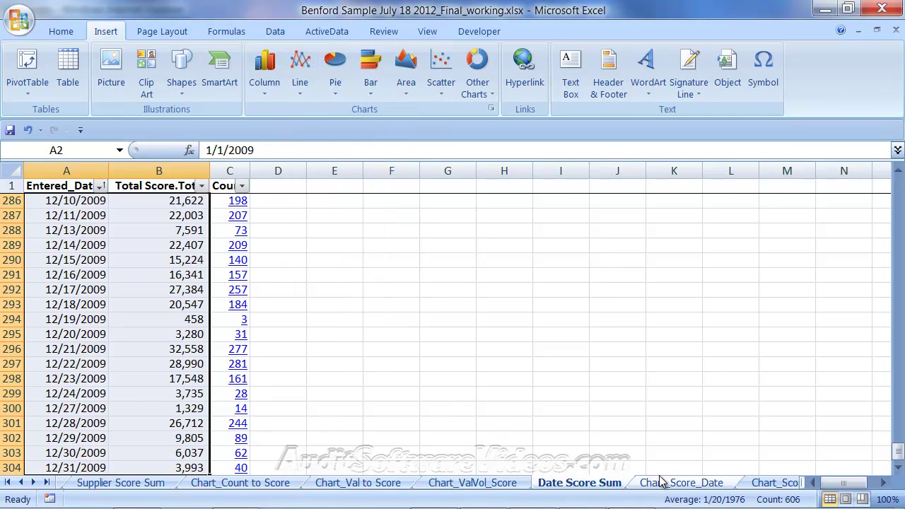
- Examine the peaks and low points of the daily total score series in the Chart_Score_Date chart
click(658, 481)
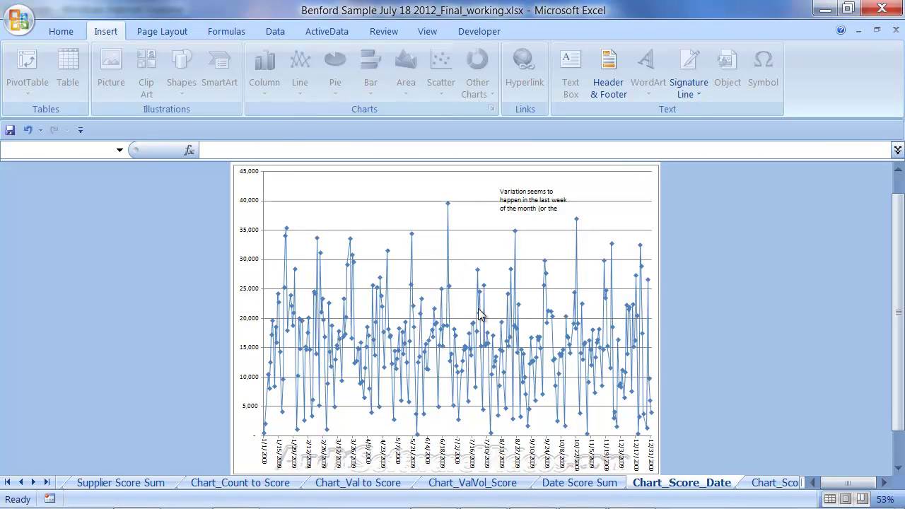
click(448, 204)
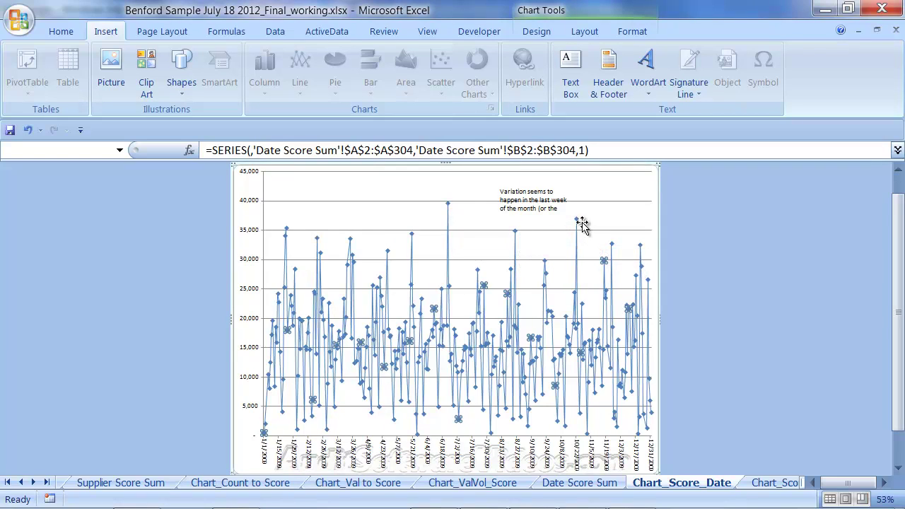
mouse_move(576, 226)
mouse_move(614, 249)
mouse_move(354, 246)
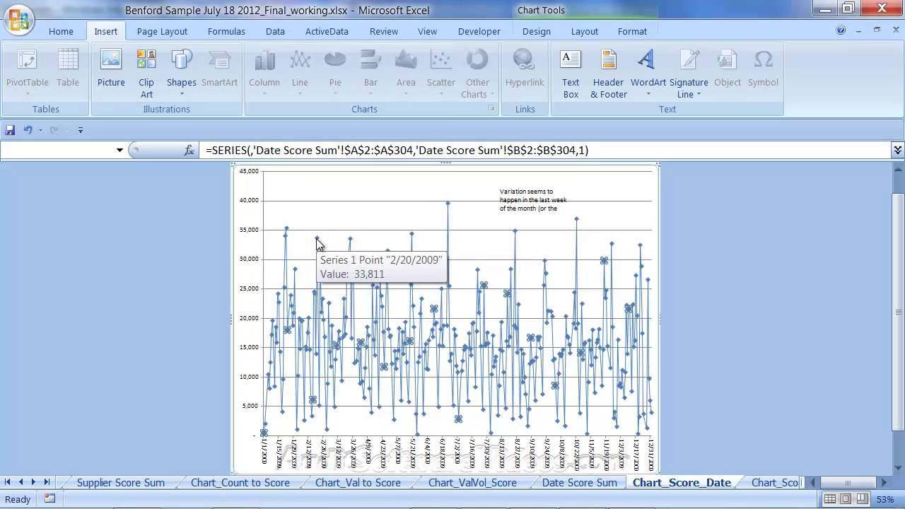
mouse_move(286, 236)
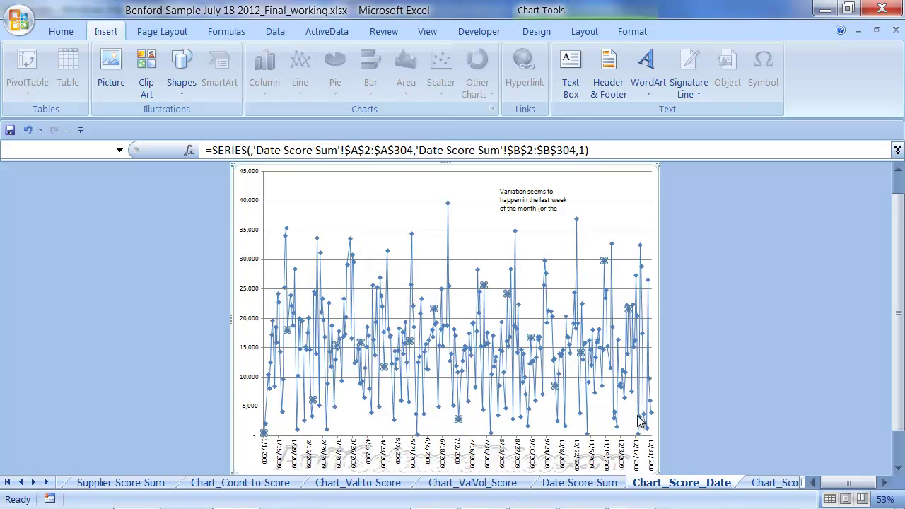
mouse_move(639, 421)
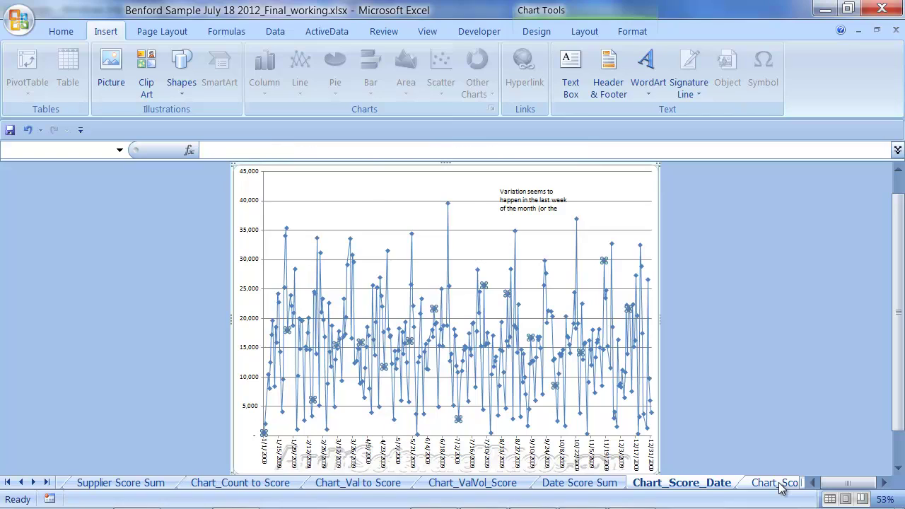
- Examine the low daily scores in the Chart_Score_Date (Log) chart and compare them with the linear-scale Chart_Score_Date chart
click(780, 483)
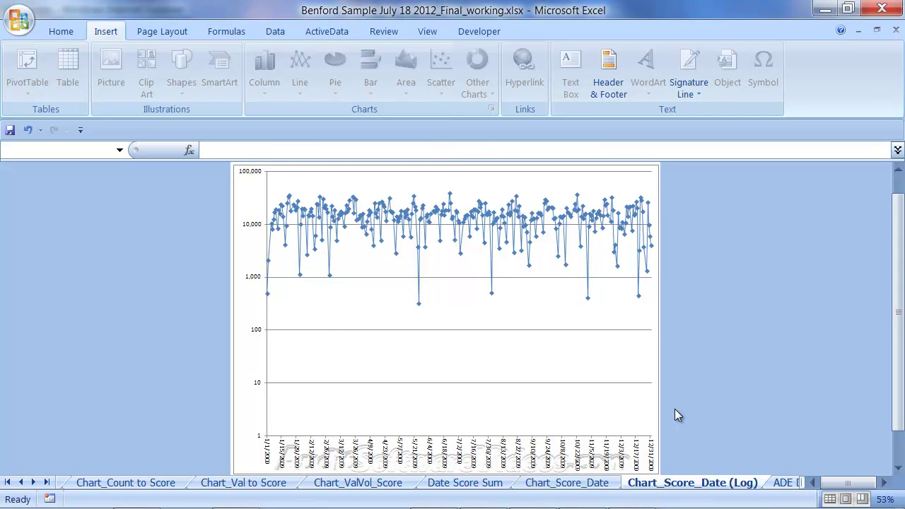
click(419, 304)
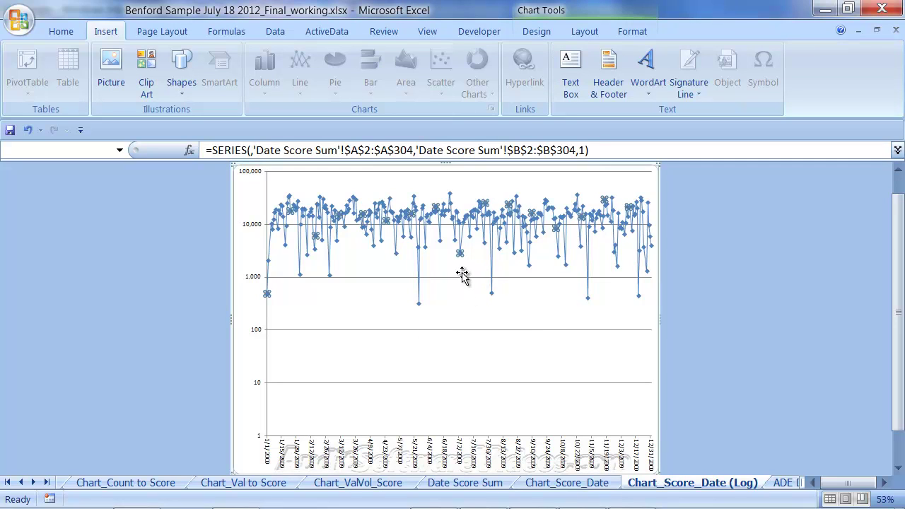
click(576, 482)
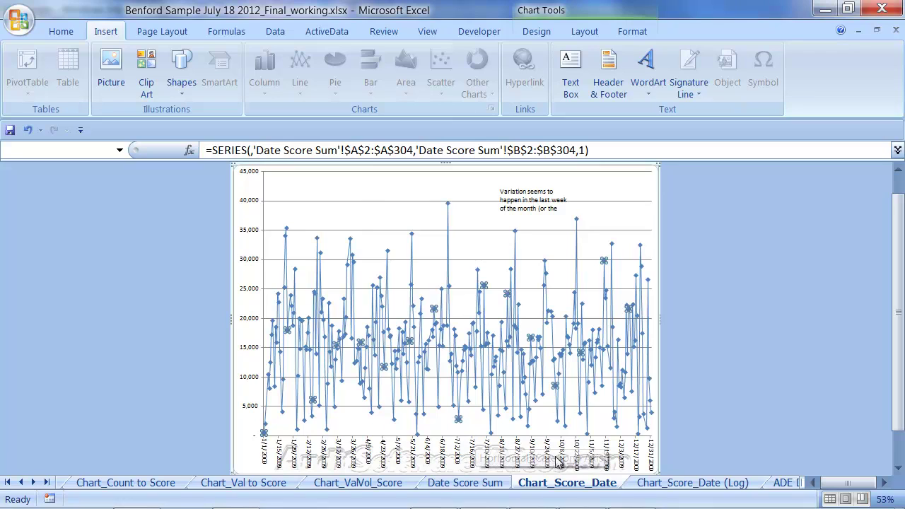
click(655, 486)
click(556, 368)
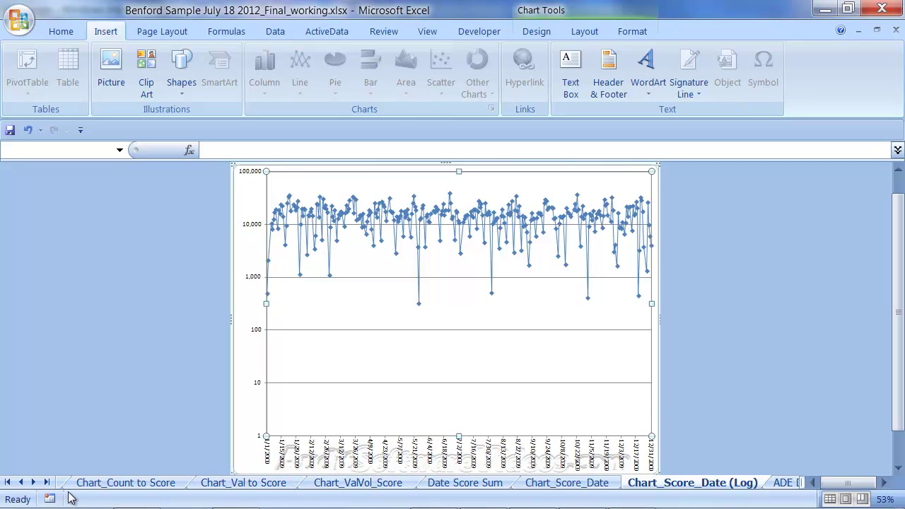
click(21, 483)
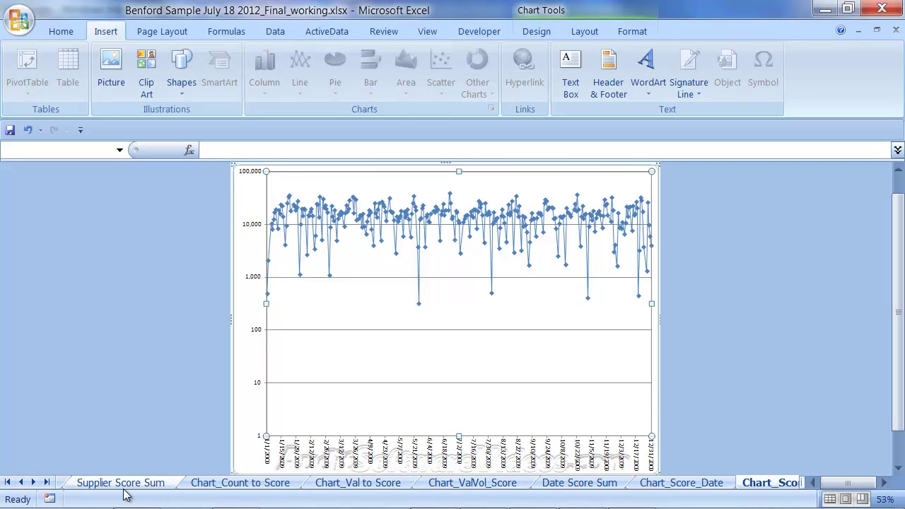